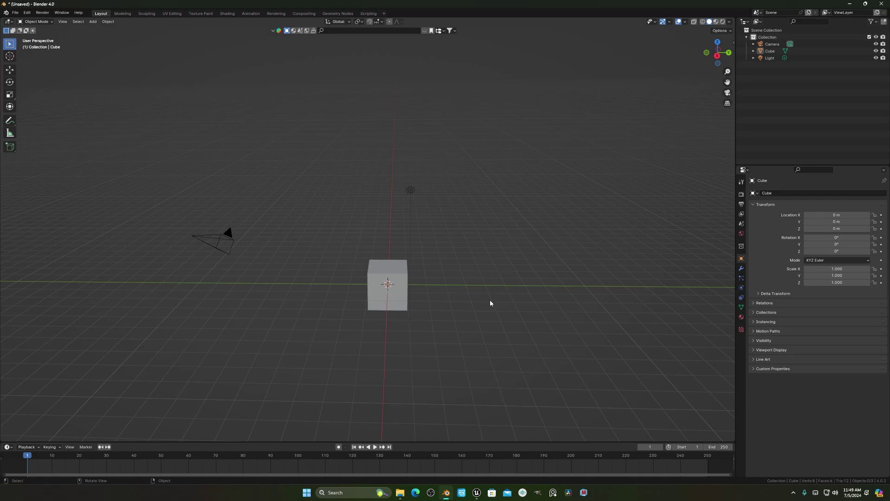
# - Raise the default cube about 1.12 m along the Z axis
pyautogui.moveTo(347, 290); pyautogui.dragTo(382, 278, button='middle')
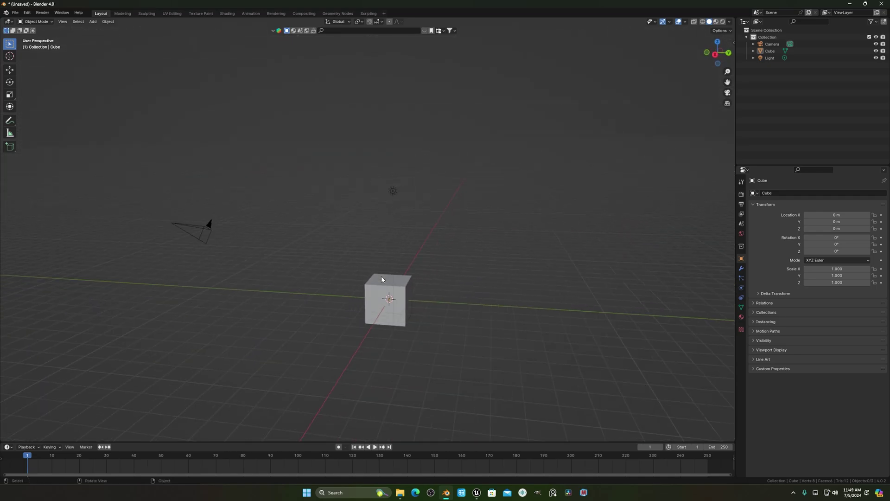
pyautogui.click(388, 296)
pyautogui.press('g')
pyautogui.press('z')
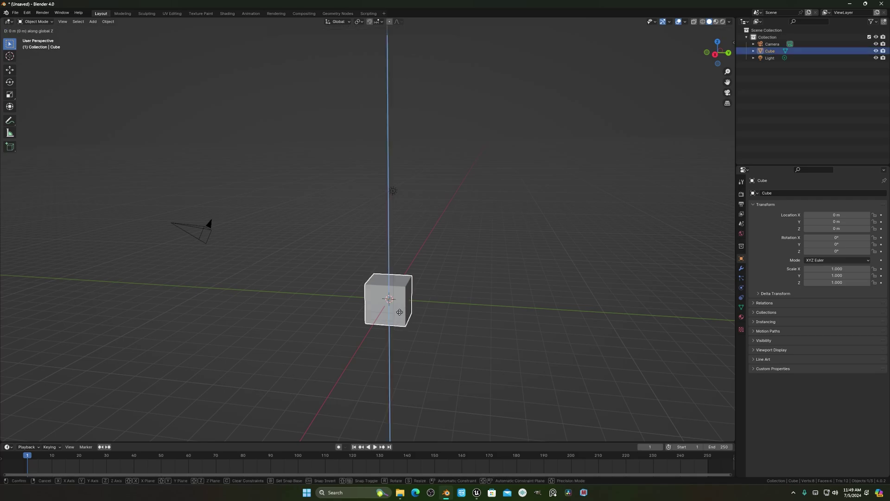
pyautogui.click(404, 299)
# - Scale the cube uniformly to about 1.057
pyautogui.moveTo(405, 298); pyautogui.dragTo(472, 283, button='middle')
pyautogui.press('s')
pyautogui.click(527, 318)
pyautogui.moveTo(526, 319); pyautogui.dragTo(407, 325, button='middle')
pyautogui.press('s')
pyautogui.click(435, 298)
pyautogui.press('g')
pyautogui.rightClick(443, 299)
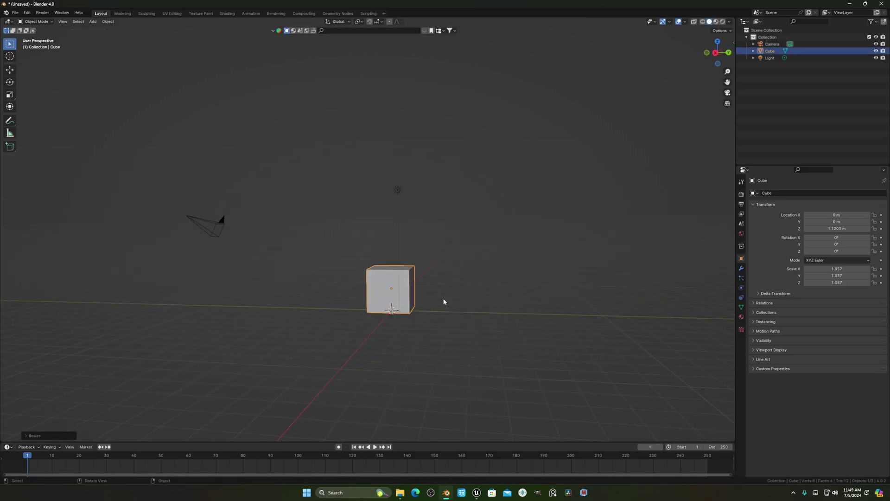
# - Duplicate the cube twice, placing one copy on each side of the original in a row along the Y axis
pyautogui.hotkey('shift', 'd')
pyautogui.click(507, 298)
pyautogui.hotkey('shift', 'd')
pyautogui.click(387, 298)
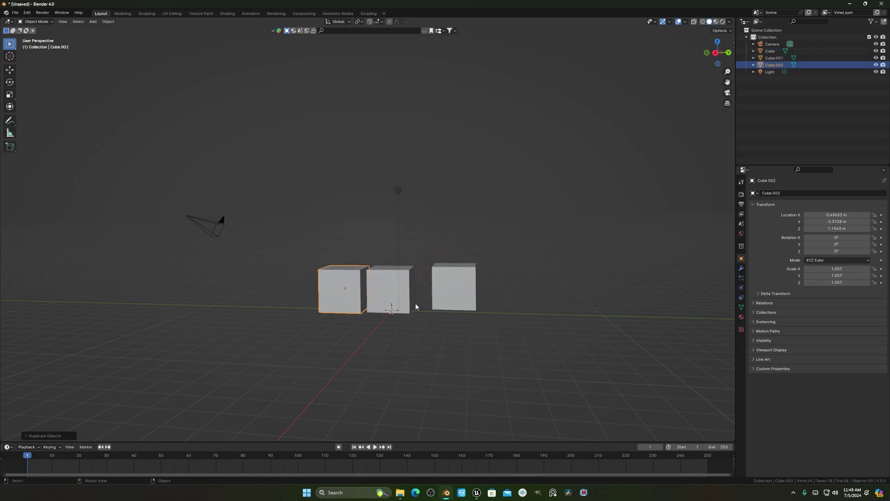
pyautogui.moveTo(415, 303); pyautogui.dragTo(473, 322, button='middle')
pyautogui.click(410, 210)
pyautogui.click(354, 263)
pyautogui.click(463, 255)
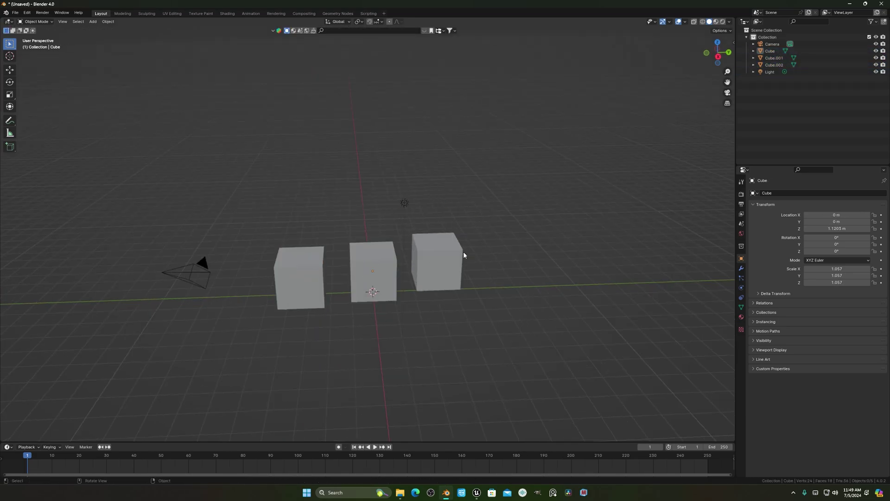
pyautogui.click(169, 284)
pyautogui.moveTo(75, 198); pyautogui.dragTo(580, 357)
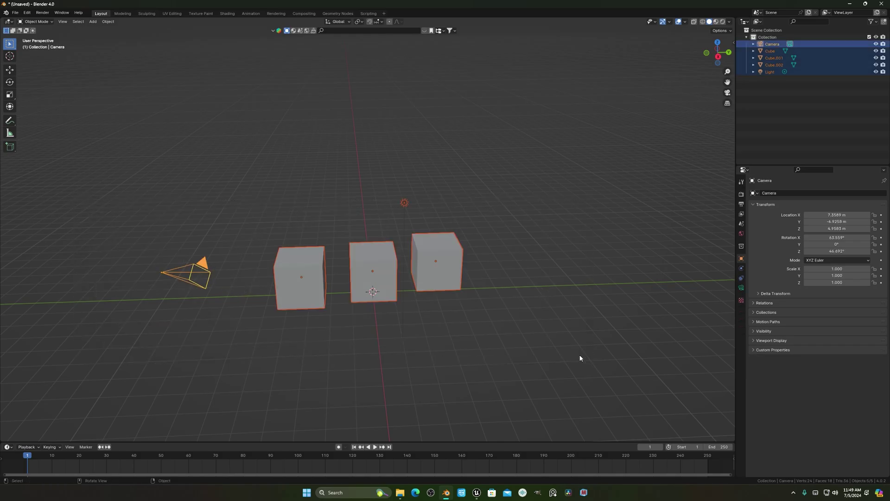
pyautogui.click(538, 230)
pyautogui.click(14, 13)
pyautogui.click(16, 13)
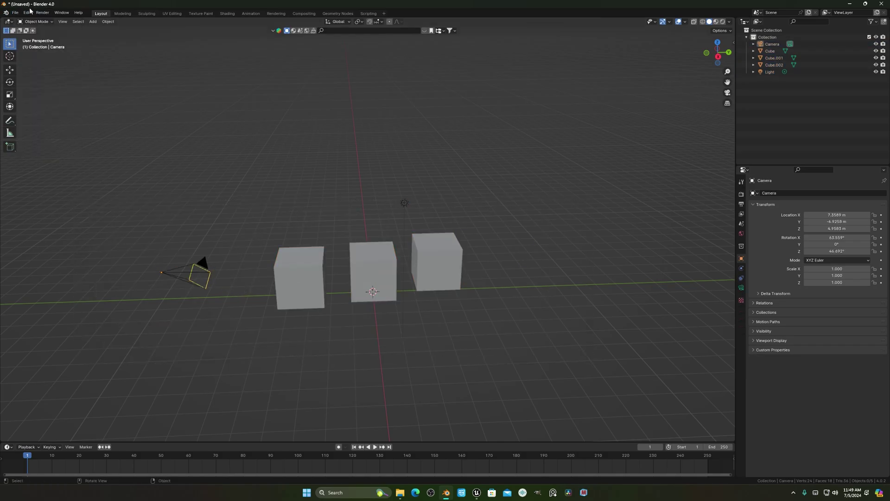
# - Select all objects in the scene and open the Universal Scene Description (.usd*) export dialog
pyautogui.press('a')
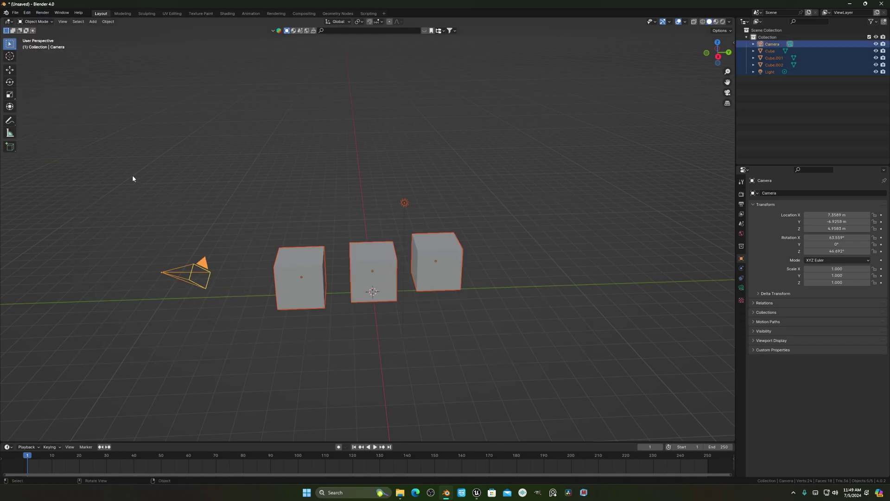
pyautogui.click(14, 12)
pyautogui.moveTo(80, 122)
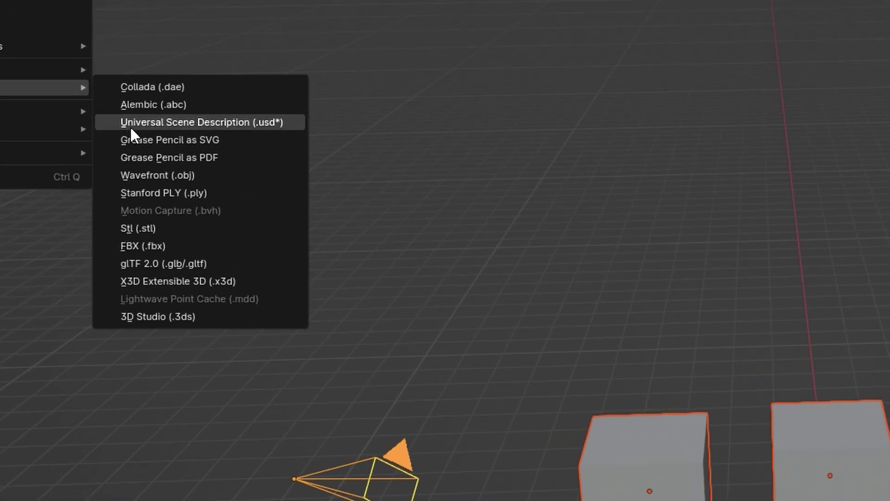
pyautogui.click(201, 126)
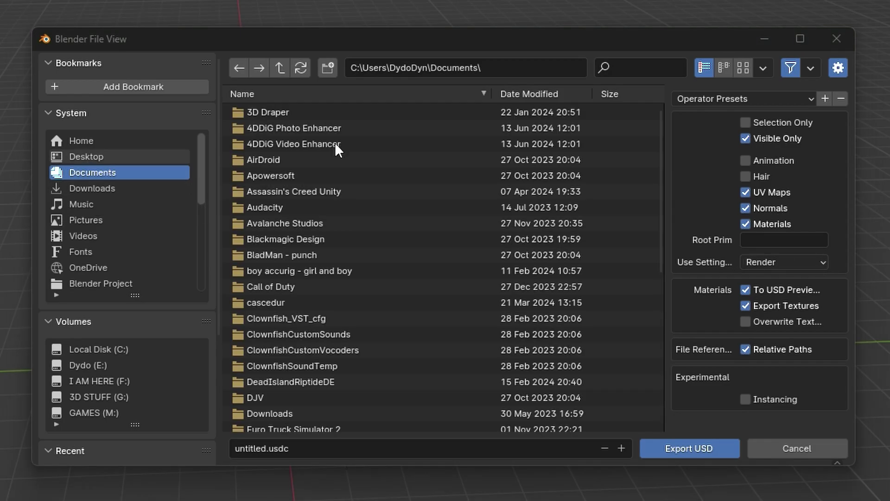
# - Choose the E: drive as the export location and name the file "blender to unreal.usdc"
pyautogui.click(89, 365)
pyautogui.click(262, 449)
pyautogui.moveTo(263, 448); pyautogui.dragTo(219, 456)
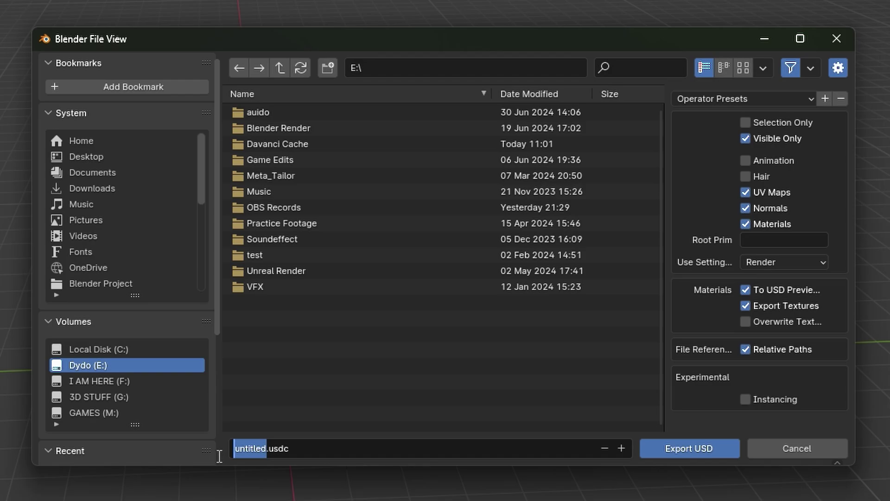
pyautogui.write('b')
pyautogui.write('lender to unrawl')
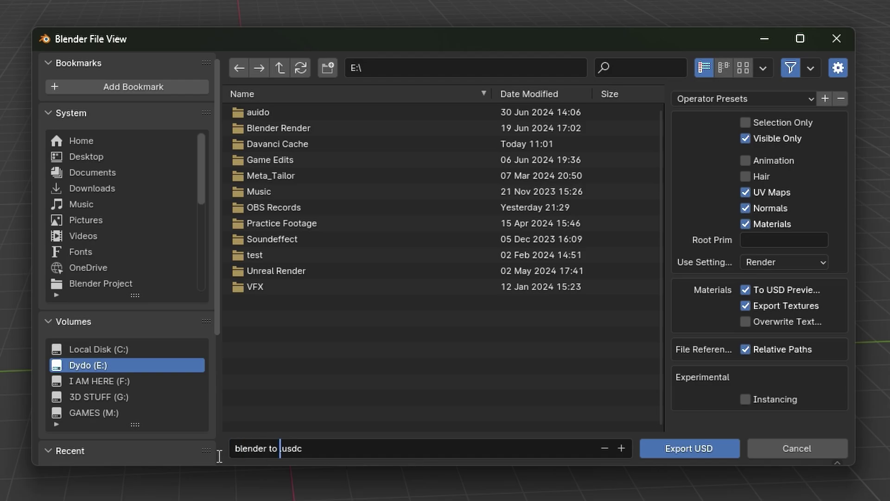
pyautogui.press('BackSpace')
pyautogui.press('BackSpace')
pyautogui.press('BackSpace')
pyautogui.write('eal')
# - Enable Selection Only, Animation and Hair in the export options and export the USD file
pyautogui.click(744, 126)
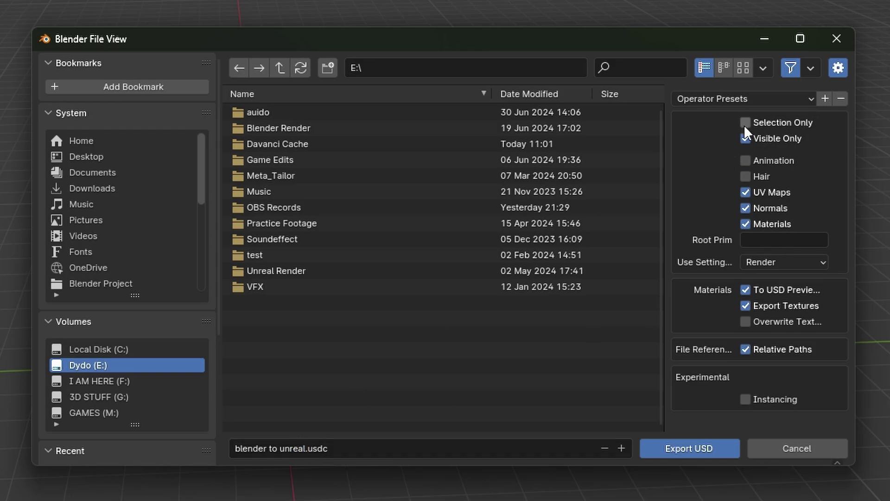
pyautogui.click(752, 166)
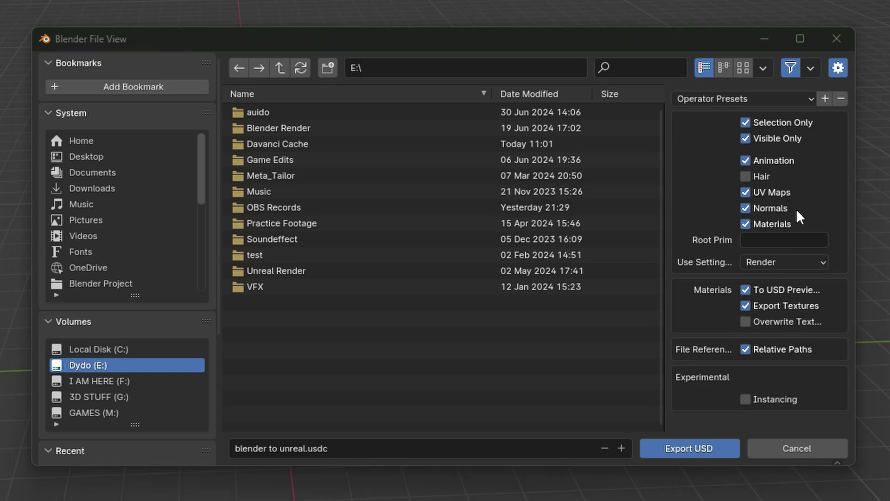
pyautogui.click(746, 177)
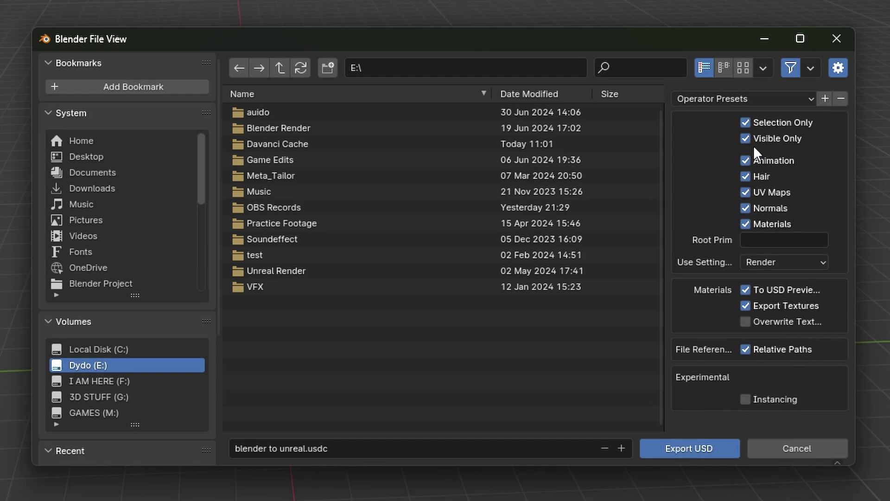
pyautogui.click(725, 453)
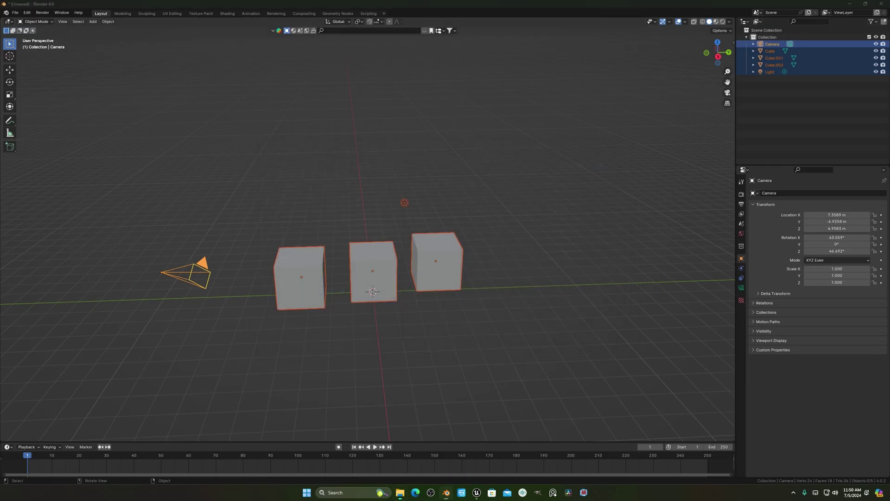
# - Check the exported file on the E: drive and switch to the Free_Animation project in Unreal Editor
pyautogui.press('super+e')
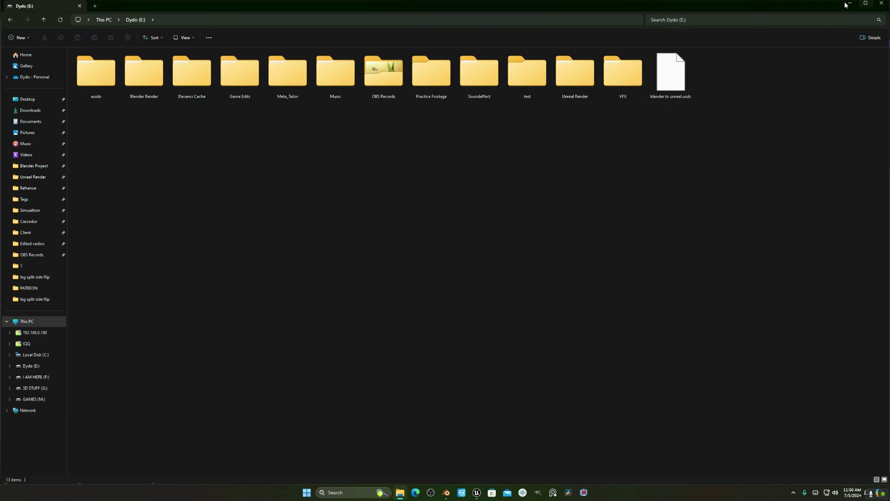
pyautogui.click(864, 5)
pyautogui.click(476, 492)
pyautogui.scroll(3, 420, 177)
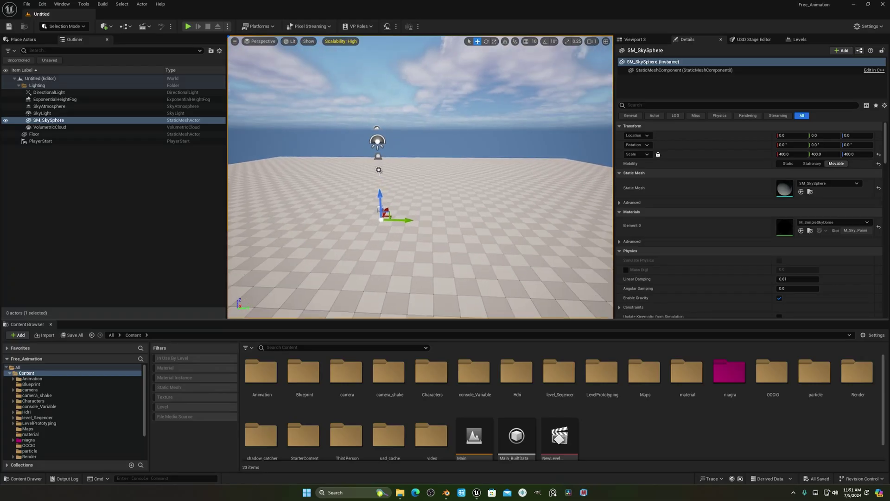
pyautogui.click(42, 4)
pyautogui.click(64, 119)
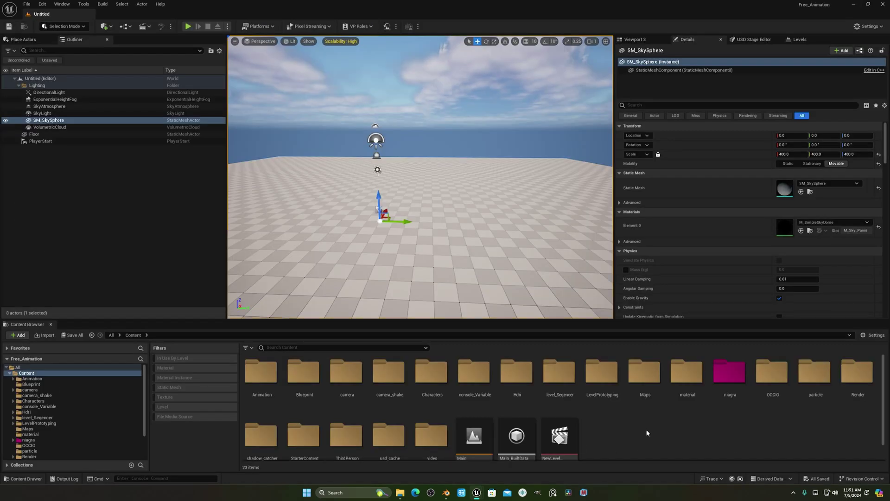
# - Create a folder named "usd" in the project's Content folder
pyautogui.rightClick(616, 431)
pyautogui.click(643, 148)
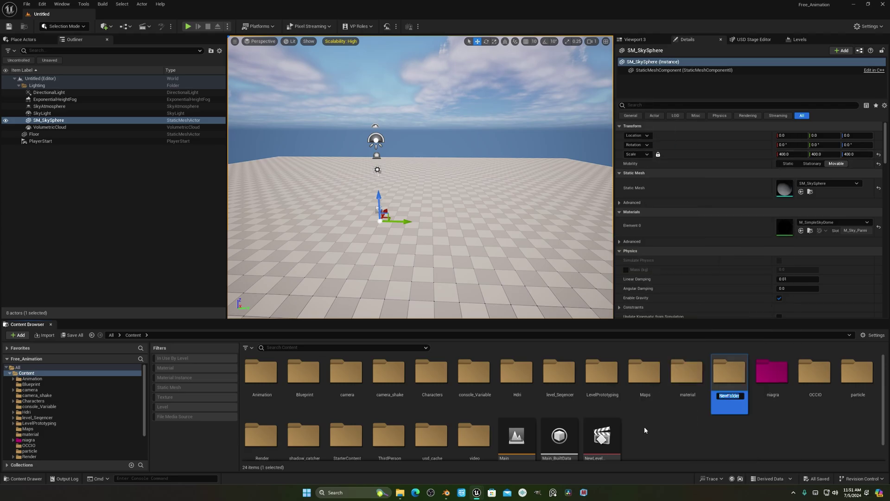
pyautogui.write('usd')
pyautogui.press('Return')
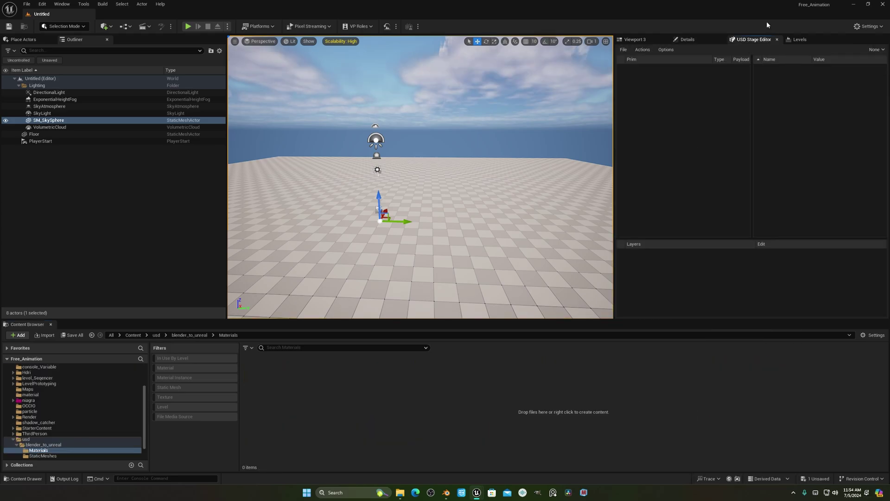
# - Open "blender to unreal.usdc" from the E: drive in the USD Stage Editor
pyautogui.click(707, 39)
pyautogui.click(751, 39)
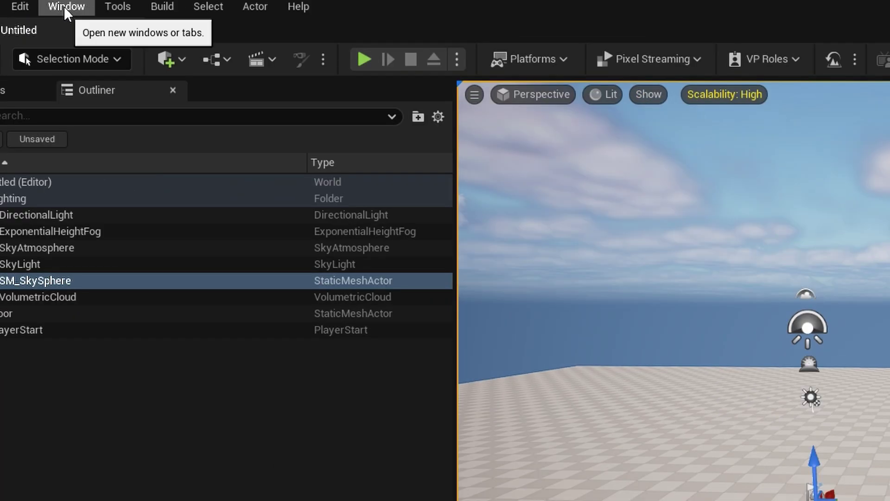
pyautogui.click(66, 6)
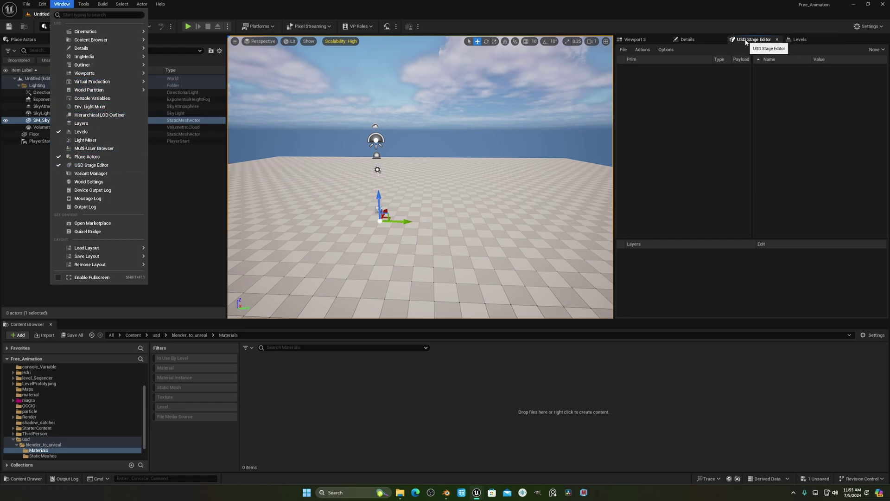
pyautogui.click(624, 50)
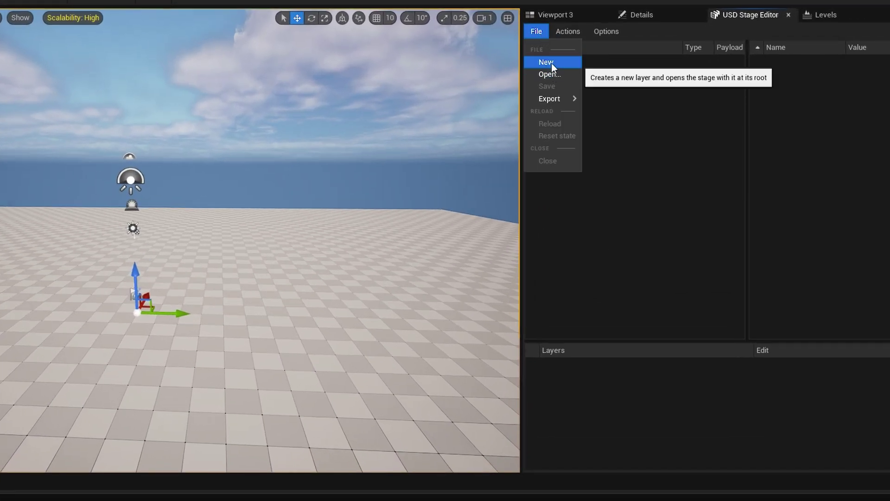
pyautogui.click(549, 74)
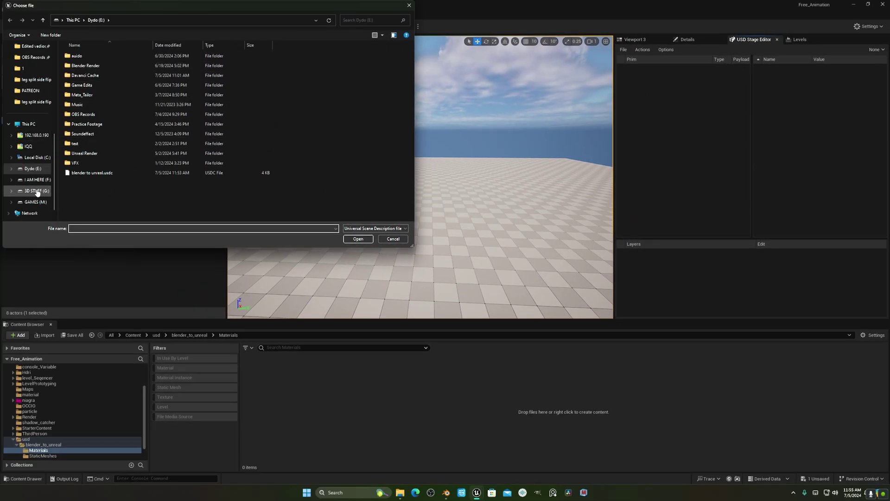
pyautogui.click(102, 176)
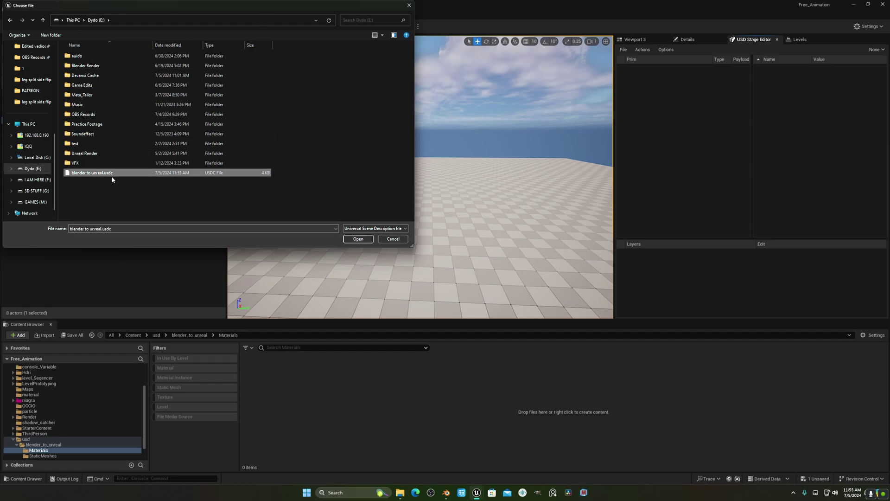
pyautogui.click(358, 239)
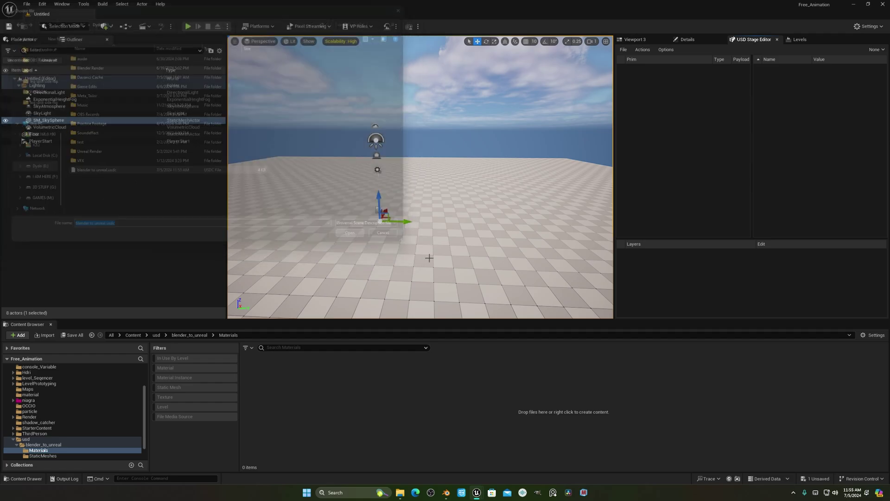
# - Inspect the imported cubes, light and camera in the level
pyautogui.moveTo(507, 224); pyautogui.dragTo(426, 207, button='right')
pyautogui.click(425, 207)
pyautogui.click(351, 188)
pyautogui.click(310, 181)
pyautogui.click(44, 196)
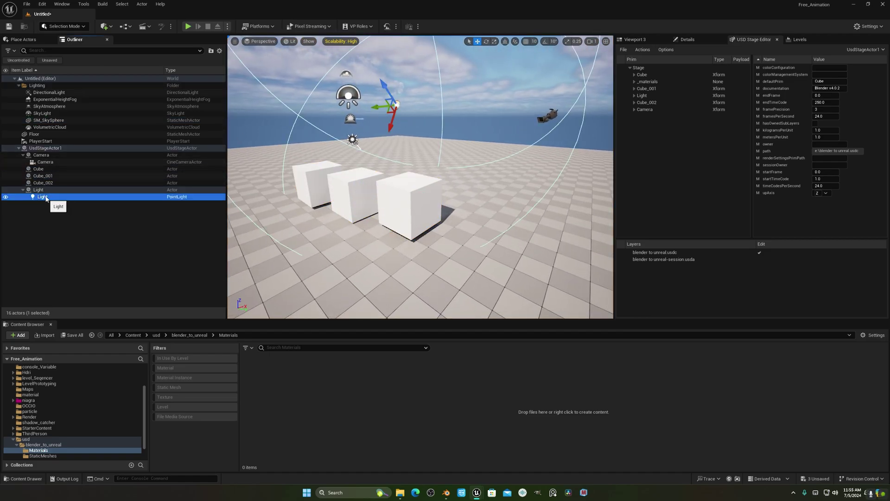
pyautogui.click(41, 154)
pyautogui.moveTo(532, 164); pyautogui.dragTo(580, 153, button='right')
# - Switch to Blender and add a Monkey mesh to the scene
pyautogui.click(854, 4)
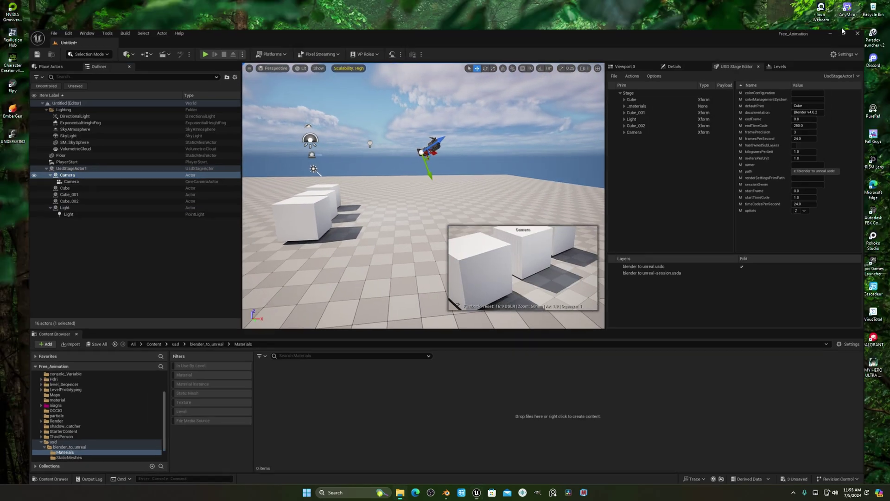
pyautogui.click(446, 492)
pyautogui.scroll(1, 470, 254)
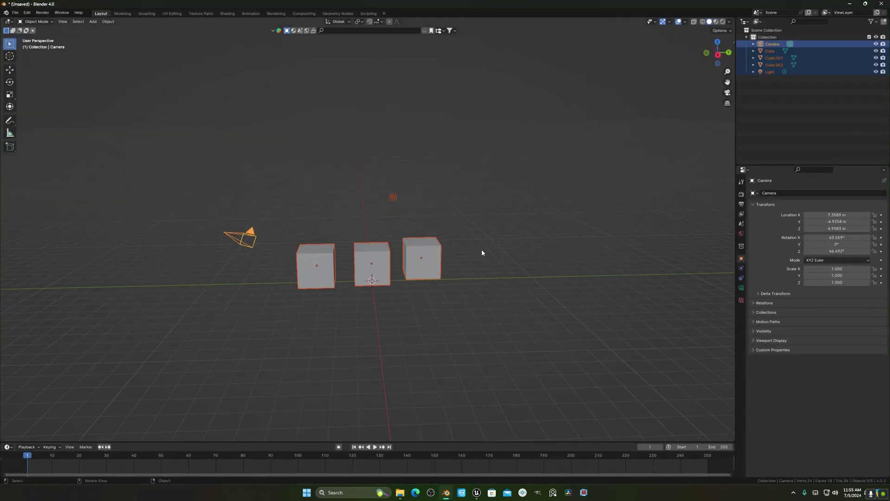
pyautogui.click(482, 249)
pyautogui.hotkey('shift', 'a')
pyautogui.moveTo(352, 327)
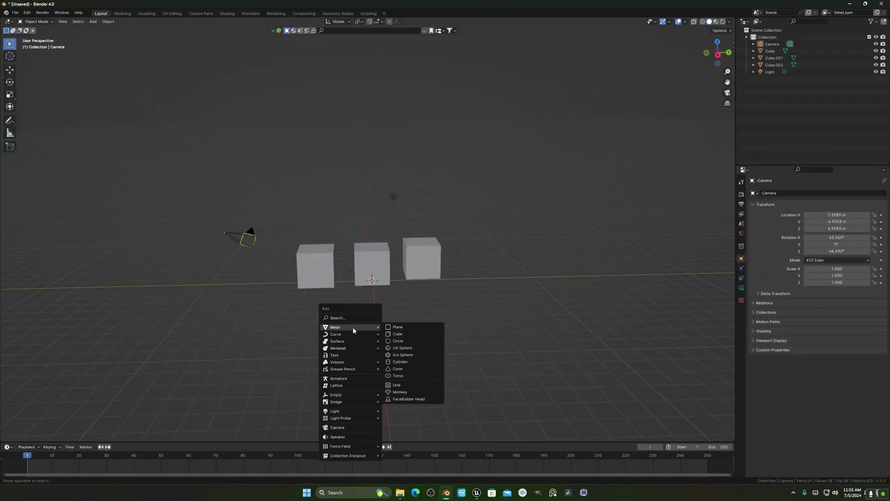
pyautogui.click(399, 392)
# - Scale the monkey to about 2.14 and move it beyond the cube row, to about X -0.38 m, Y 6.42 m, Z 2.39 m
pyautogui.press('s')
pyautogui.click(445, 276)
pyautogui.press('g')
pyautogui.click(566, 243)
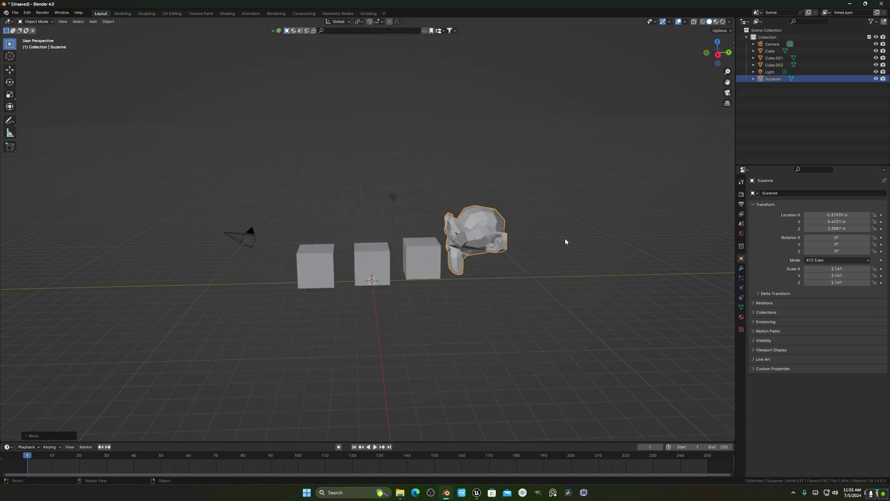
# - Select all scene objects and export them as USD, overwriting "blender to unreal.usdc" on the E: drive
pyautogui.moveTo(566, 242); pyautogui.dragTo(324, 139, button='middle')
pyautogui.press('a')
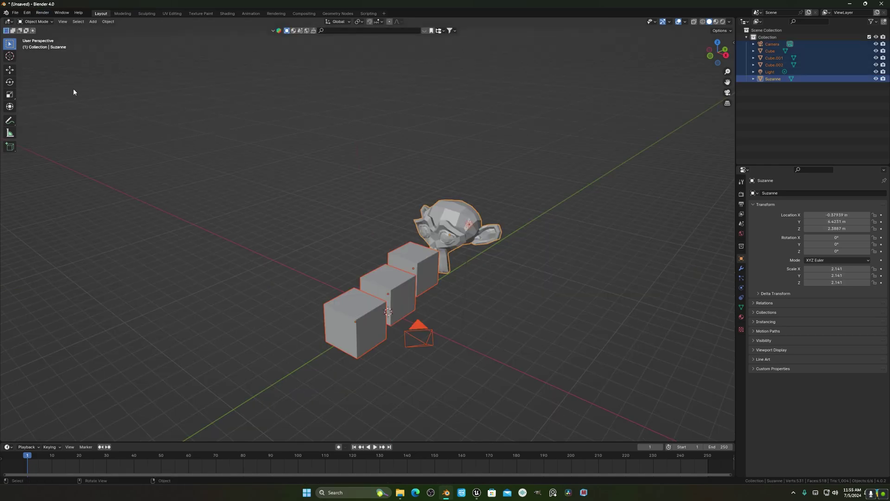
pyautogui.click(15, 12)
pyautogui.moveTo(34, 122)
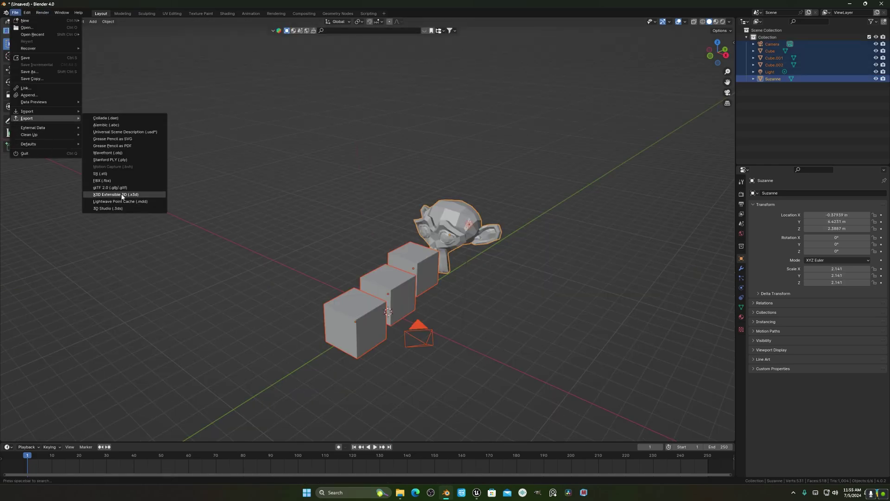
pyautogui.click(131, 134)
pyautogui.click(373, 266)
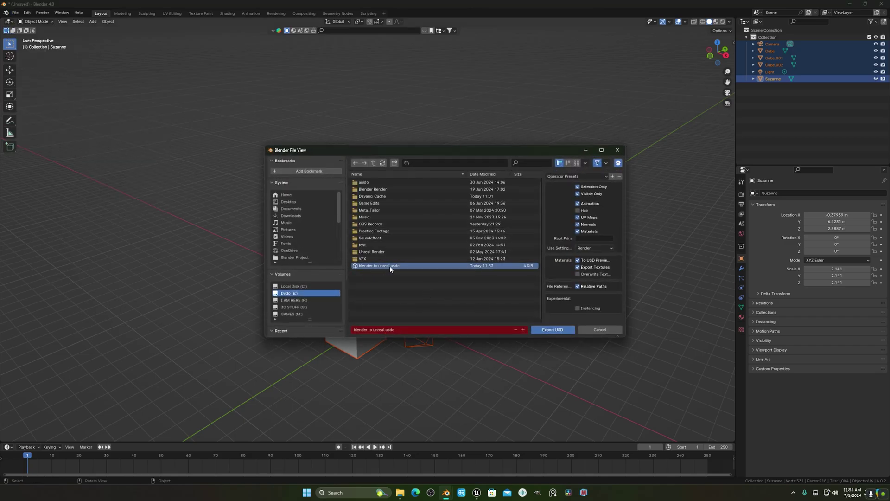
pyautogui.click(562, 329)
# - Switch to Unreal Engine, reload the USD stage and inspect the monkey beside the cubes
pyautogui.click(850, 4)
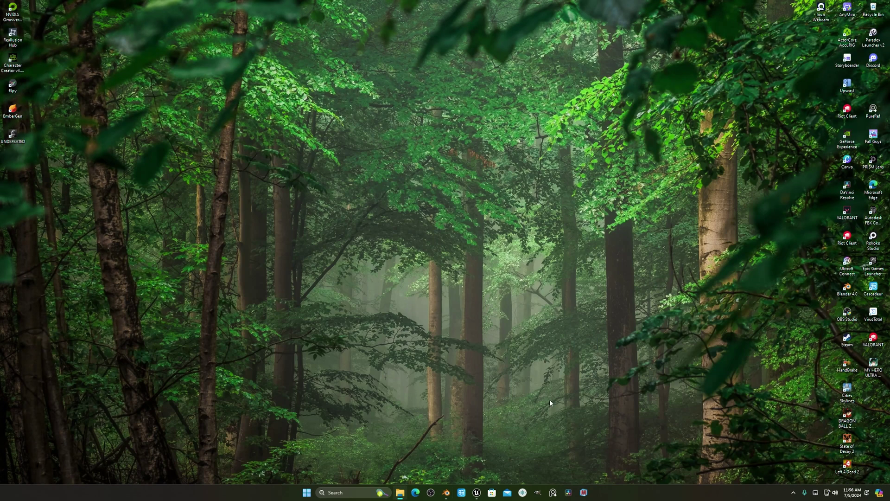
pyautogui.click(477, 491)
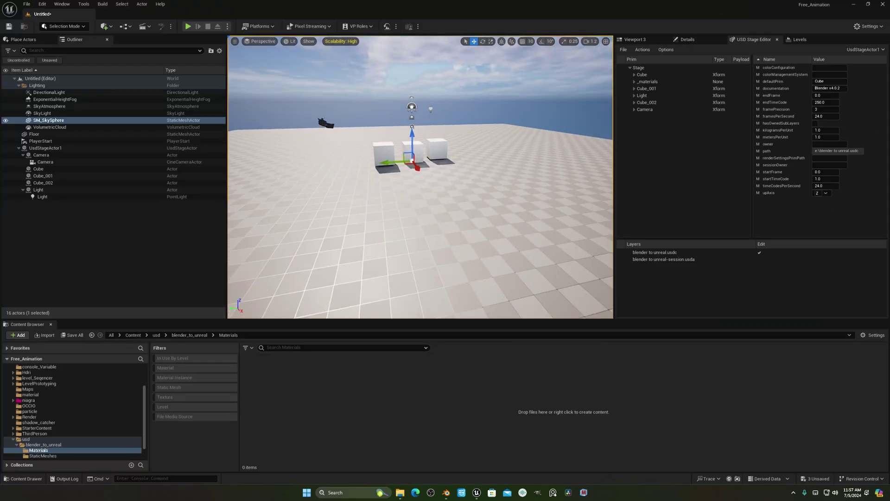
pyautogui.click(623, 49)
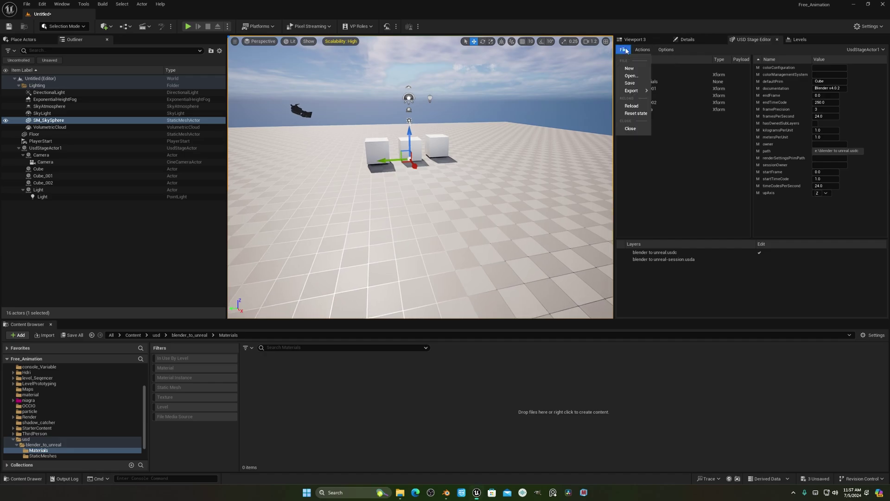
pyautogui.click(632, 106)
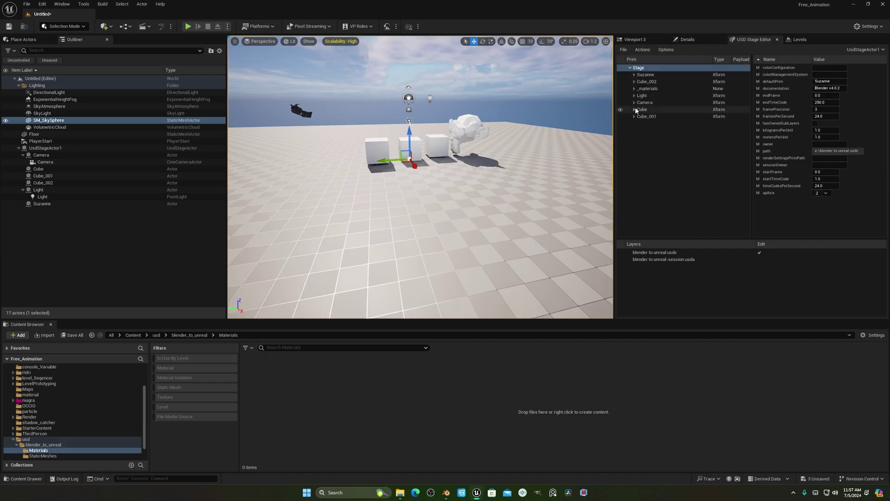
pyautogui.press('w')
pyautogui.moveTo(419, 90); pyautogui.dragTo(438, 130, button='right')
pyautogui.rightClick(443, 133)
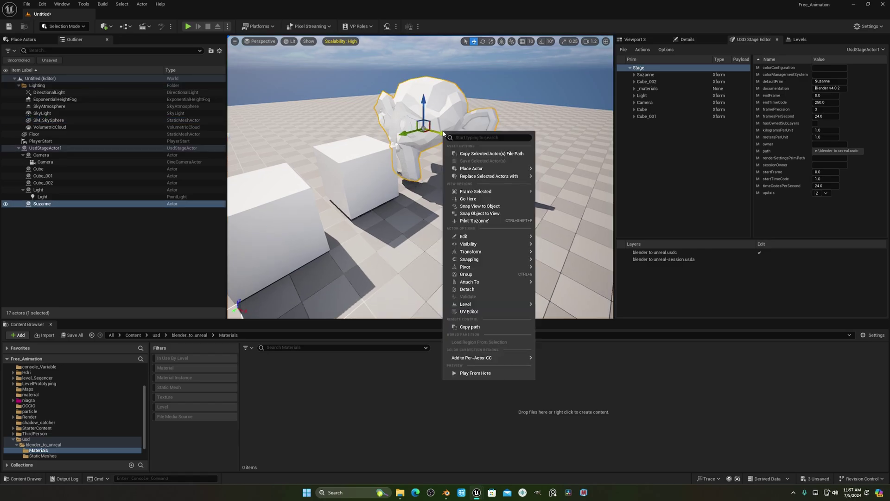
pyautogui.moveTo(428, 101); pyautogui.dragTo(428, 103, button='right')
pyautogui.press('s')
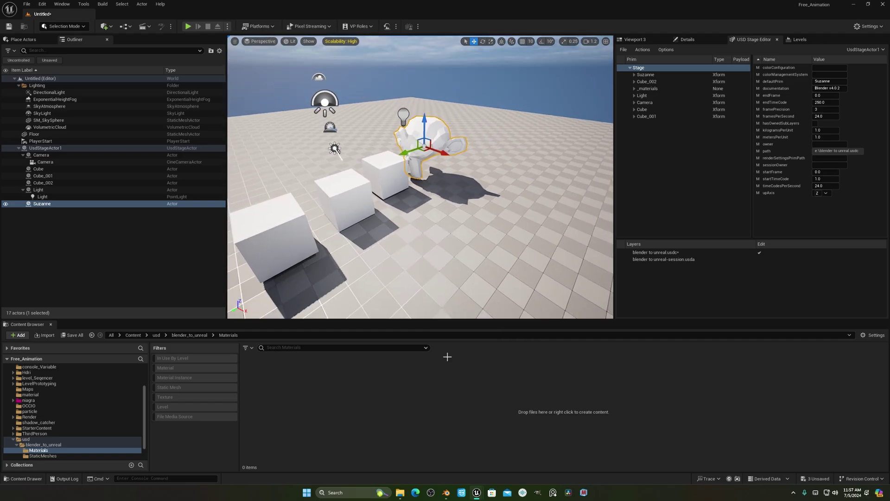
# - Switch to Blender and duplicate the monkey and three cubes twice, placing one copied row on each side of the original
pyautogui.click(447, 492)
pyautogui.click(475, 275)
pyautogui.click(441, 264)
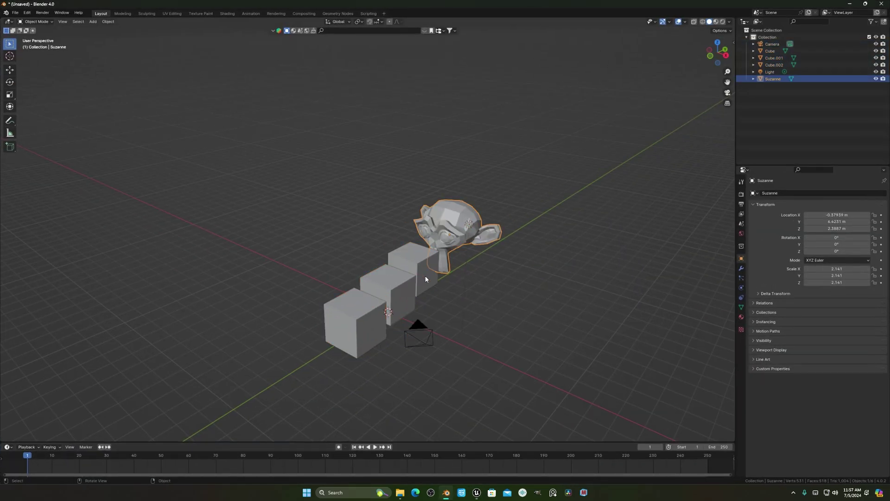
pyautogui.keyDown('shift'); pyautogui.click(390, 294); pyautogui.keyUp('shift')
pyautogui.keyDown('shift'); pyautogui.click(342, 324); pyautogui.keyUp('shift')
pyautogui.keyDown('shift'); pyautogui.click(426, 284); pyautogui.keyUp('shift')
pyautogui.moveTo(427, 286); pyautogui.dragTo(490, 337, button='middle')
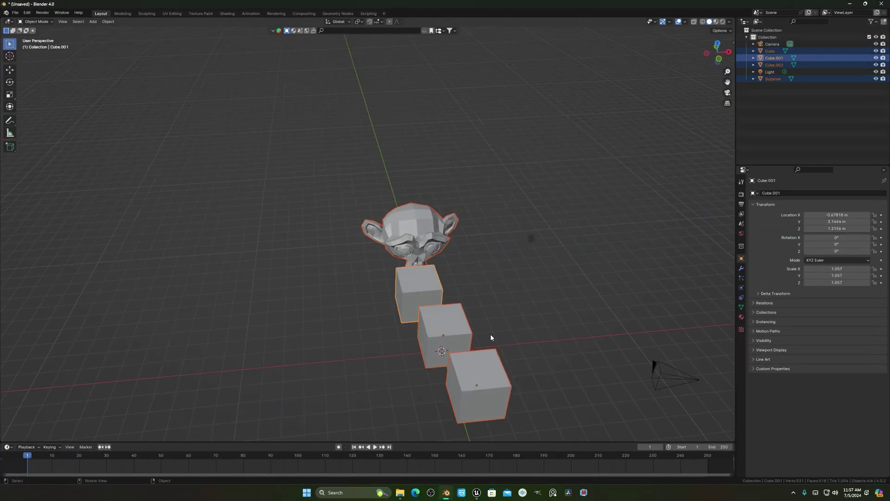
pyautogui.hotkey('shift', 'd')
pyautogui.click(410, 342)
pyautogui.hotkey('shift', 'd')
pyautogui.click(602, 320)
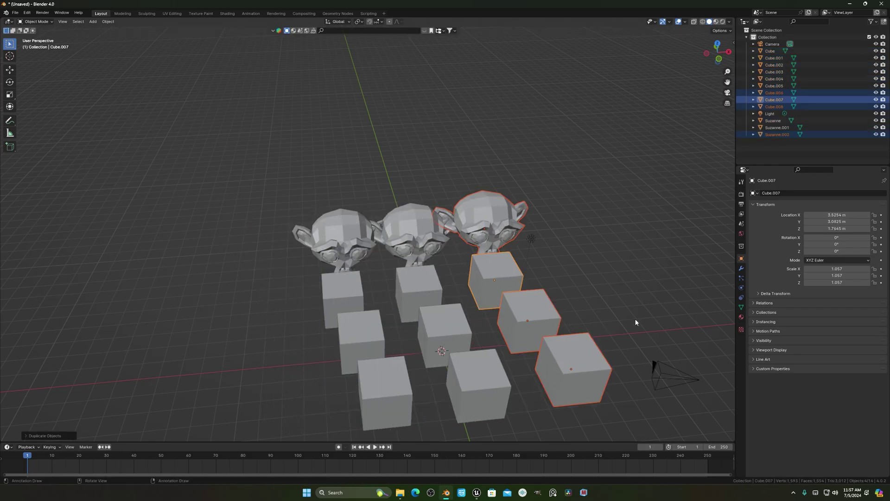
# - Select every object and export the duplicated rows as USD over the existing "blender to unreal.usdc"
pyautogui.moveTo(645, 320); pyautogui.dragTo(565, 320, button='middle')
pyautogui.moveTo(595, 242); pyautogui.dragTo(391, 233, button='middle')
pyautogui.press('a')
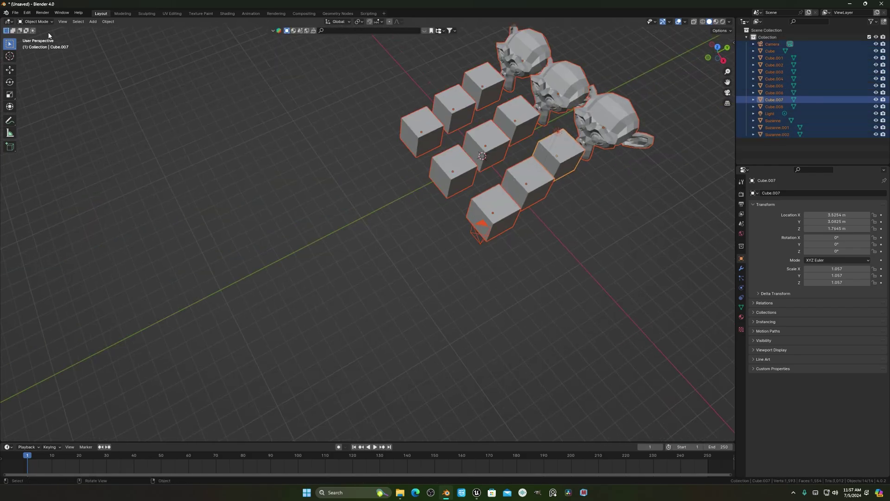
pyautogui.click(15, 13)
pyautogui.moveTo(28, 118)
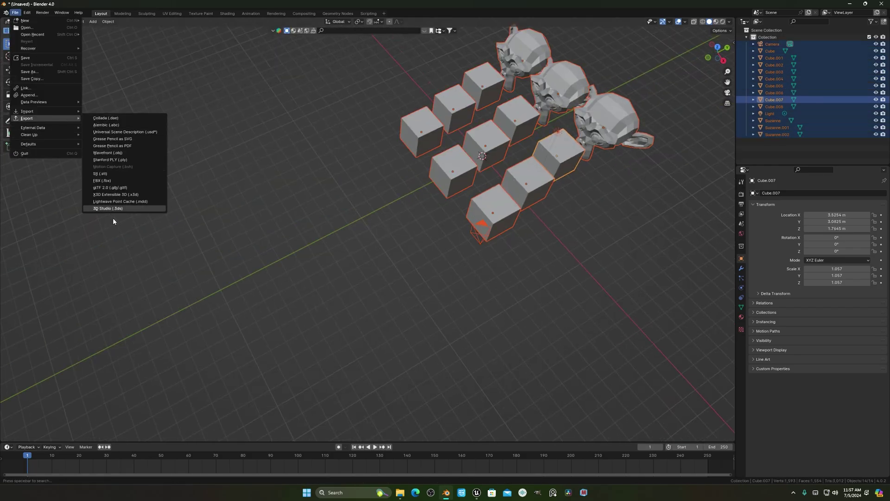
pyautogui.click(120, 133)
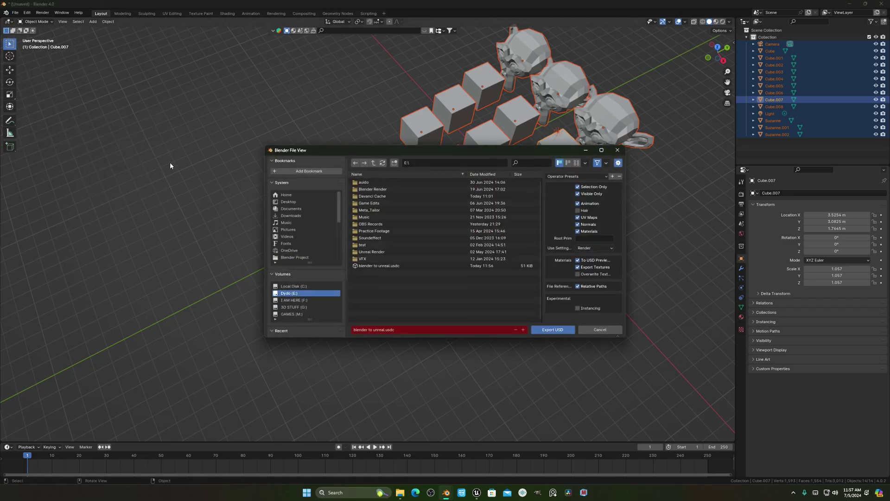
pyautogui.click(379, 269)
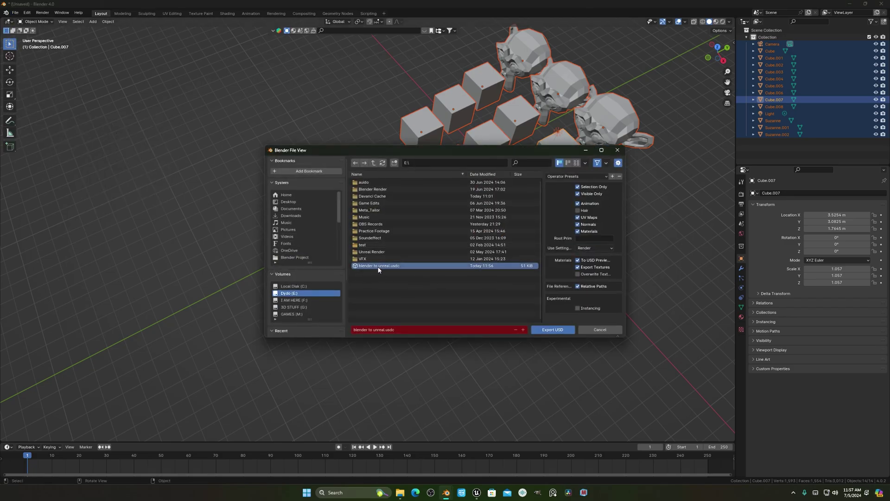
pyautogui.click(547, 330)
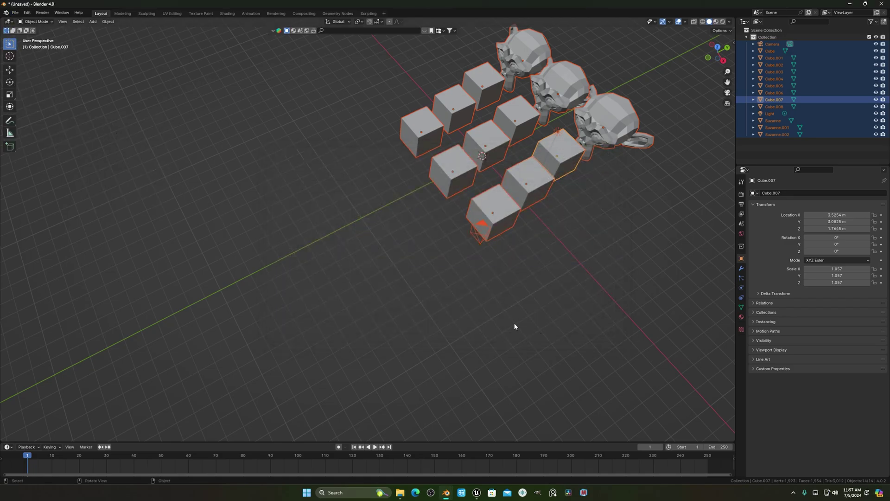
# - Switch to Unreal Engine, postpone the autosave and reload the USD stage with the duplicated rows
pyautogui.click(852, 3)
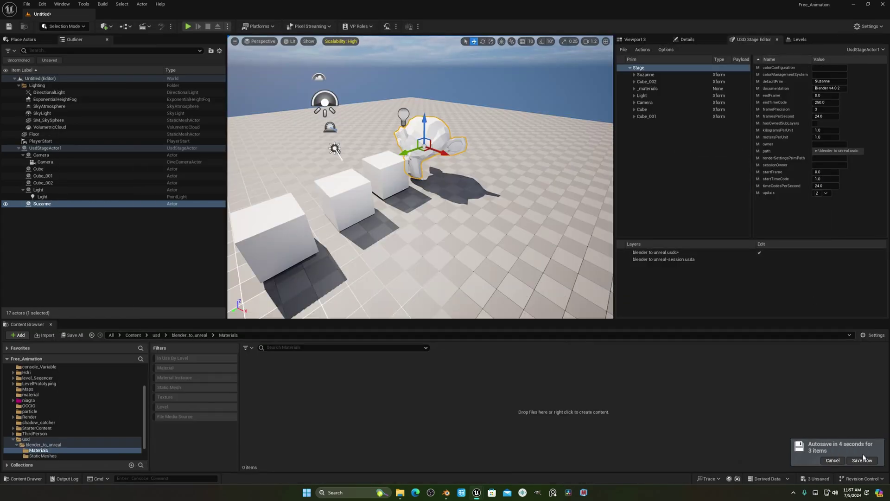
pyautogui.click(830, 460)
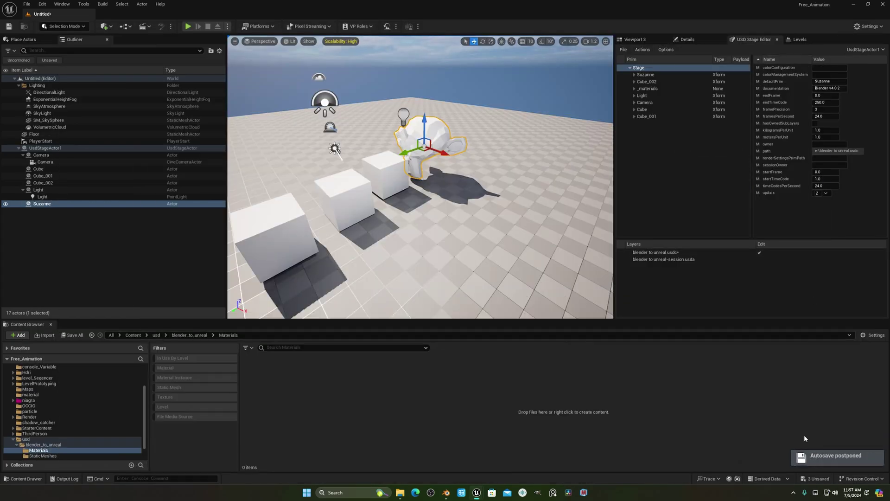
pyautogui.click(642, 50)
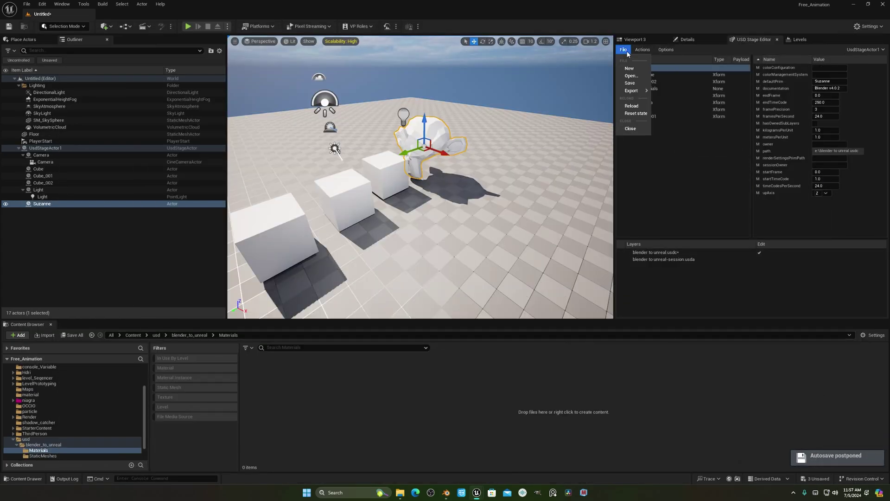
pyautogui.click(628, 117)
pyautogui.moveTo(535, 174); pyautogui.dragTo(505, 175, button='right')
pyautogui.moveTo(420, 177); pyautogui.dragTo(486, 207, button='right')
pyautogui.moveTo(495, 174); pyautogui.dragTo(495, 190, button='right')
pyautogui.keyDown('alt'); pyautogui.moveTo(545, 79); pyautogui.dragTo(607, 74); pyautogui.keyUp('alt')
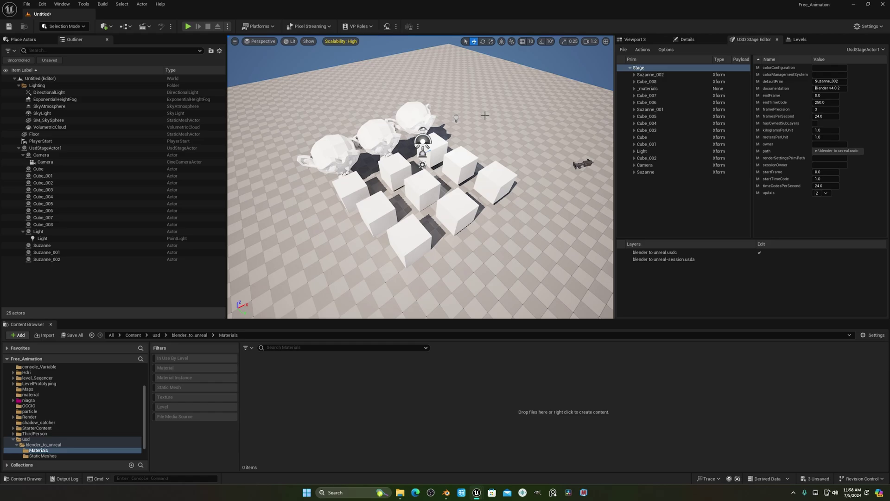
pyautogui.moveTo(492, 117); pyautogui.dragTo(427, 102, button='right')
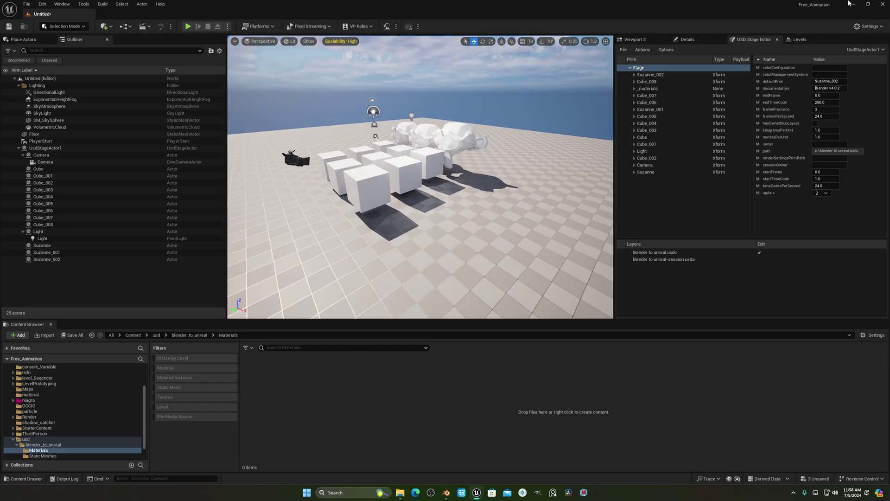
# - Switch to Blender and give the front corner cube a new material with a magenta base color, about hue 0.87, saturation 1.000, value 0.80
pyautogui.click(853, 5)
pyautogui.click(448, 491)
pyautogui.moveTo(553, 248); pyautogui.dragTo(570, 179, button='middle')
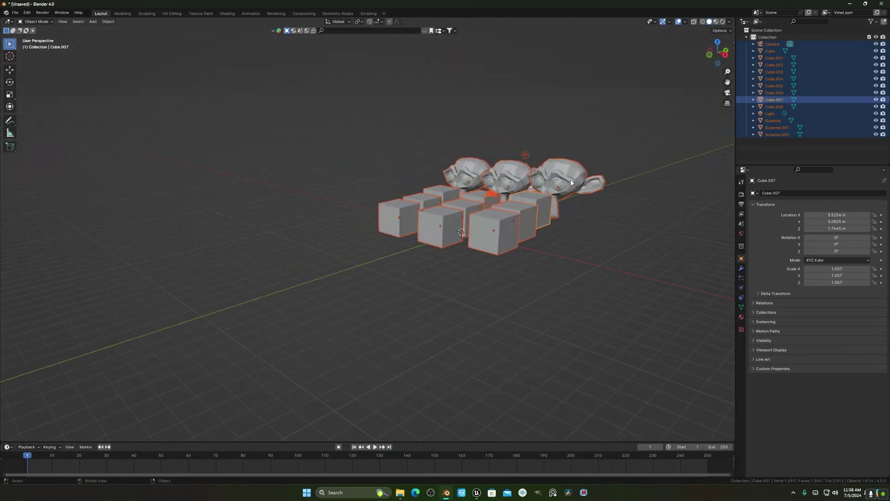
pyautogui.hotkey('alt', 'a')
pyautogui.scroll(3, 596, 224)
pyautogui.moveTo(597, 223); pyautogui.dragTo(450, 263, button='middle')
pyautogui.click(450, 264)
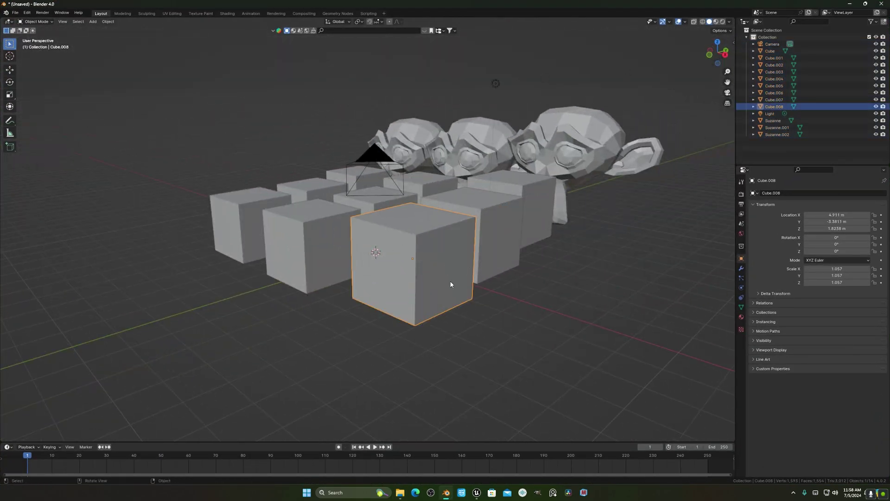
pyautogui.click(741, 317)
pyautogui.click(844, 222)
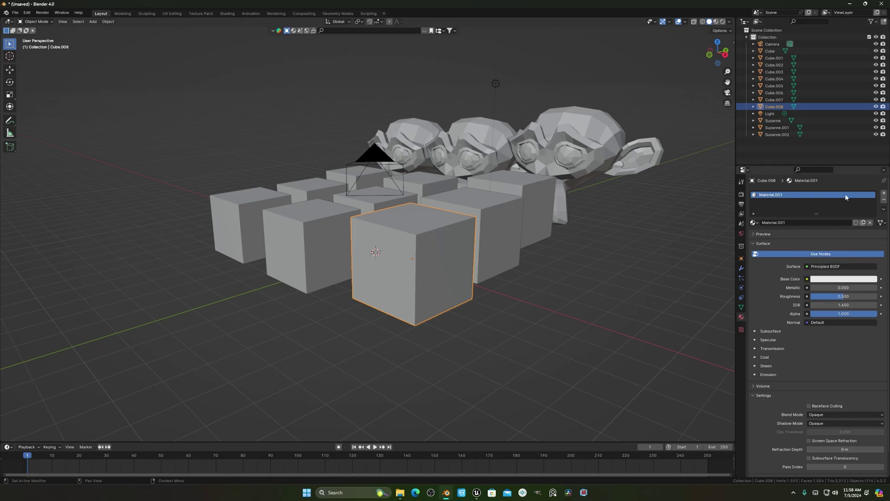
pyautogui.click(843, 278)
pyautogui.click(858, 248)
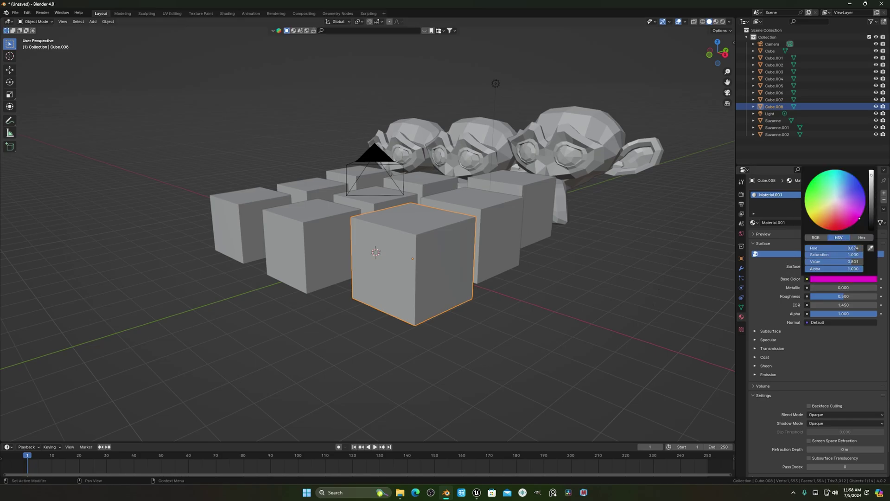
pyautogui.click(645, 275)
# - Display the viewport in Material Preview shading to show the front cube's magenta material
pyautogui.click(716, 22)
pyautogui.moveTo(540, 176); pyautogui.dragTo(464, 264, button='middle')
pyautogui.click(464, 265)
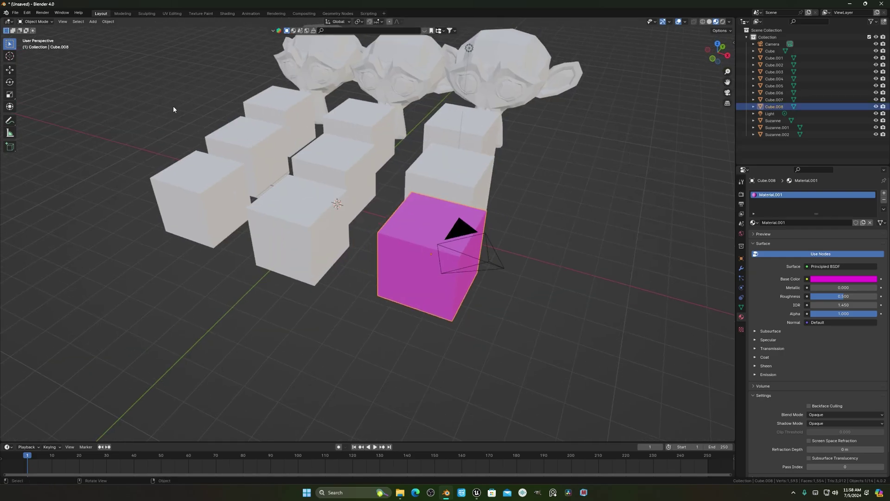
# - Select all objects and export the scene with the magenta cube as USD, overwriting "blender to unreal.usdc"
pyautogui.click(79, 114)
pyautogui.press('a')
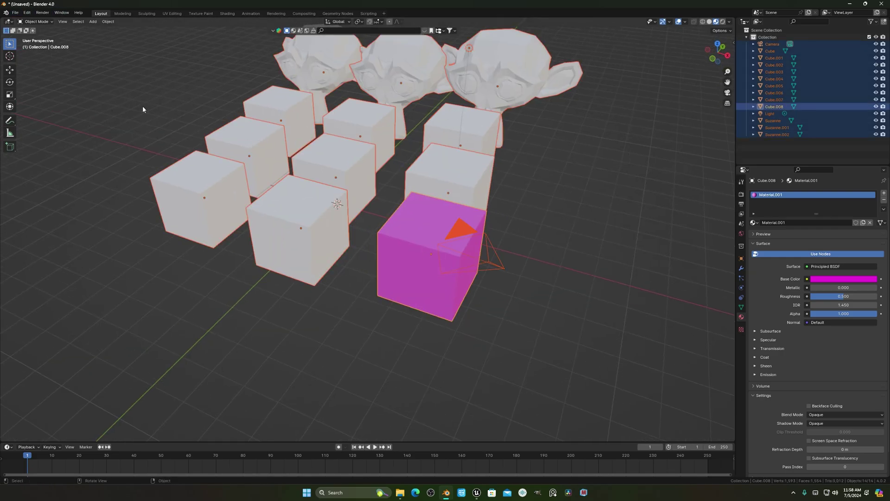
pyautogui.click(15, 13)
pyautogui.moveTo(38, 118)
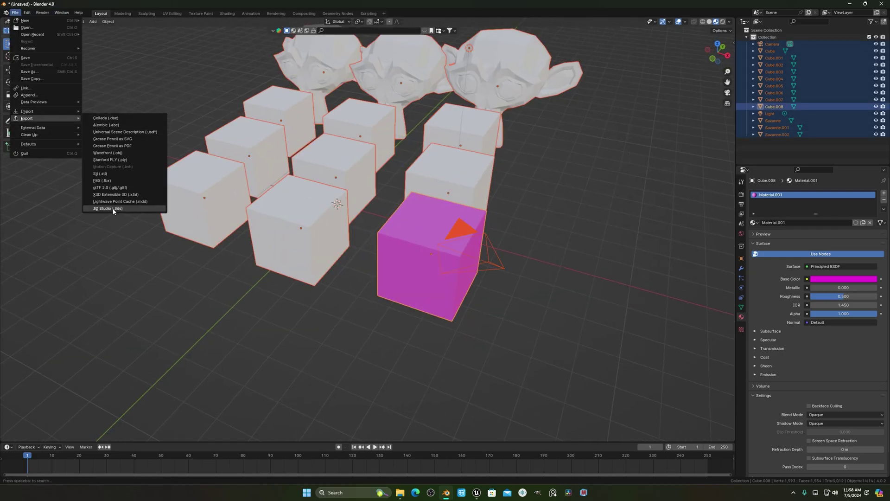
pyautogui.click(123, 133)
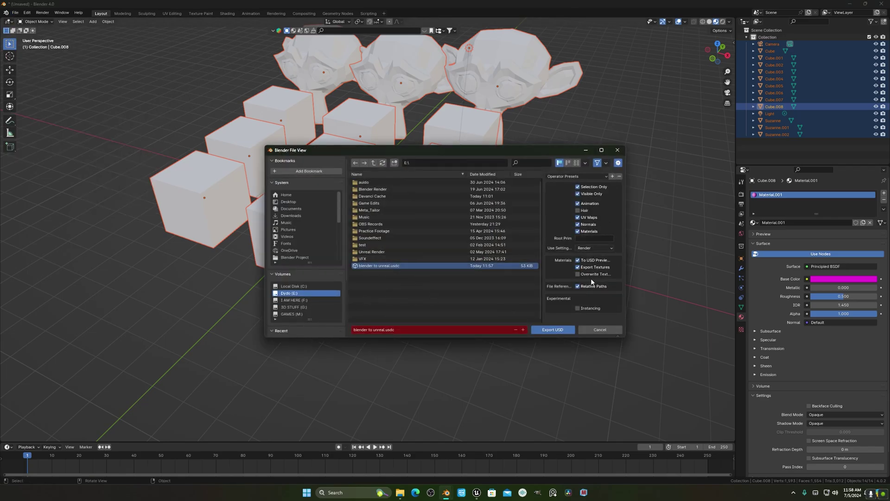
pyautogui.click(577, 210)
pyautogui.click(552, 330)
# - Switch to Unreal Engine, reload the USD stage and inspect the magenta cube in the level
pyautogui.press('super+d')
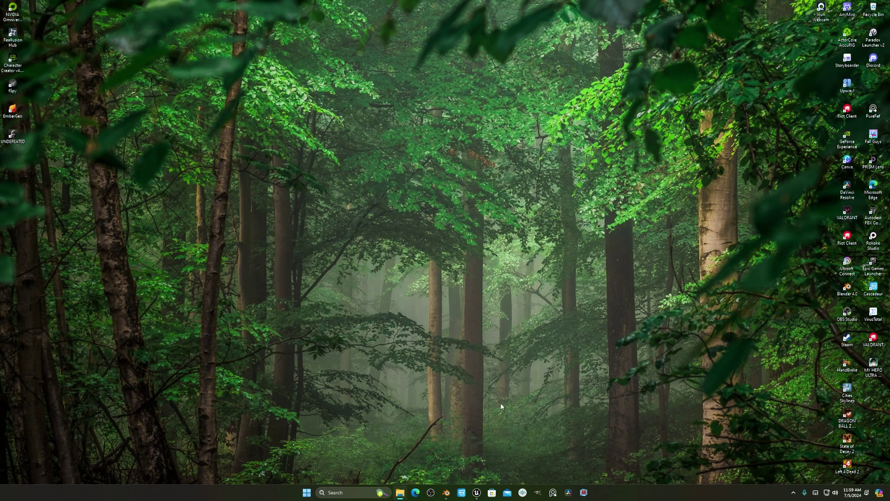
pyautogui.click(473, 493)
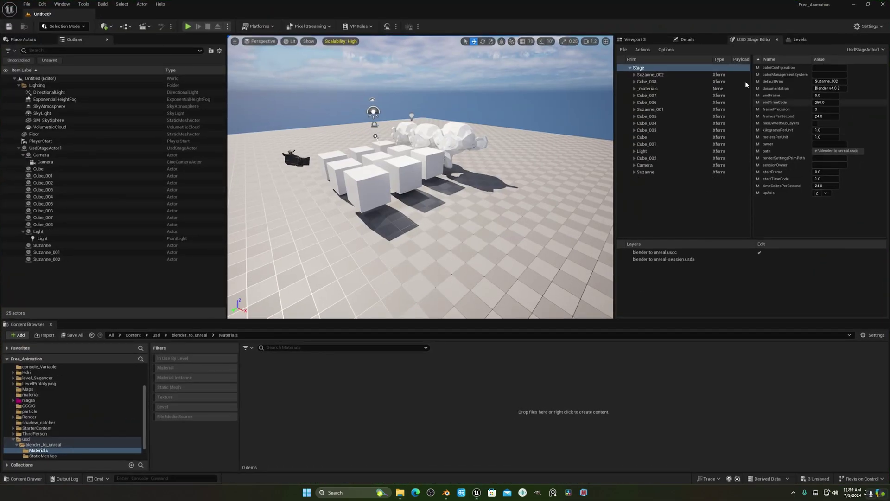
pyautogui.click(623, 49)
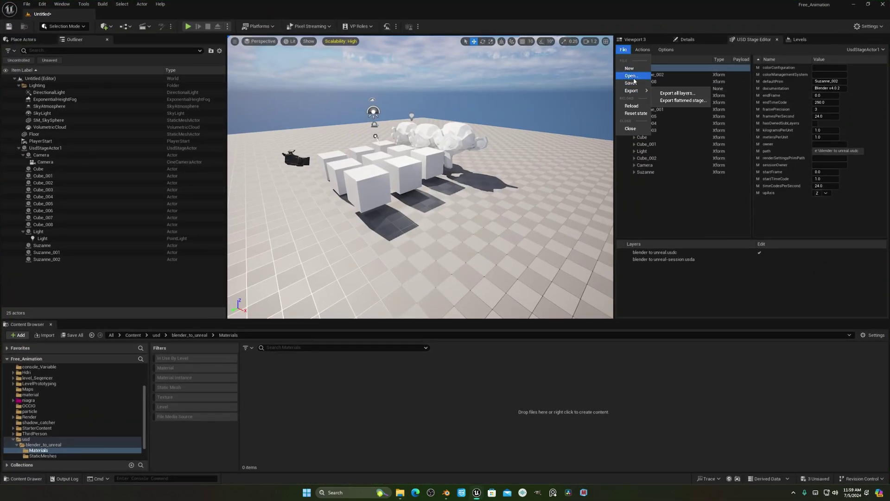
pyautogui.click(631, 107)
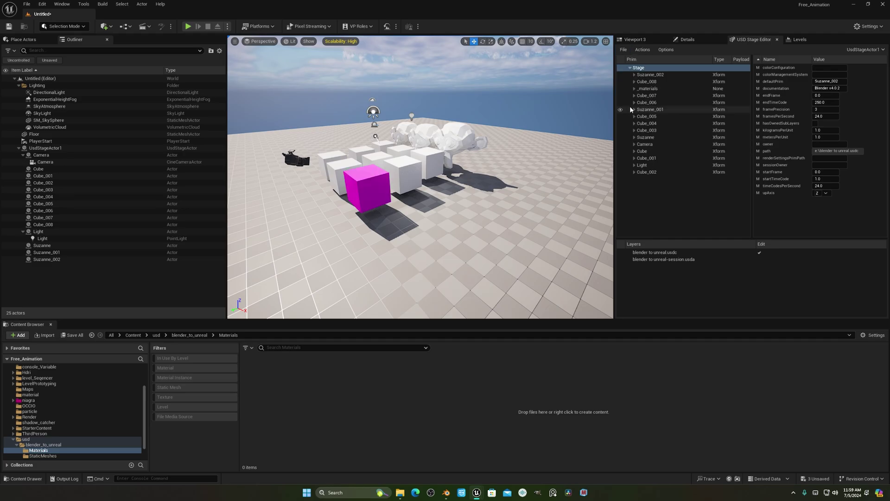
pyautogui.moveTo(381, 210); pyautogui.dragTo(456, 213, button='right')
pyautogui.moveTo(344, 204); pyautogui.dragTo(377, 204, button='right')
pyautogui.press('s')
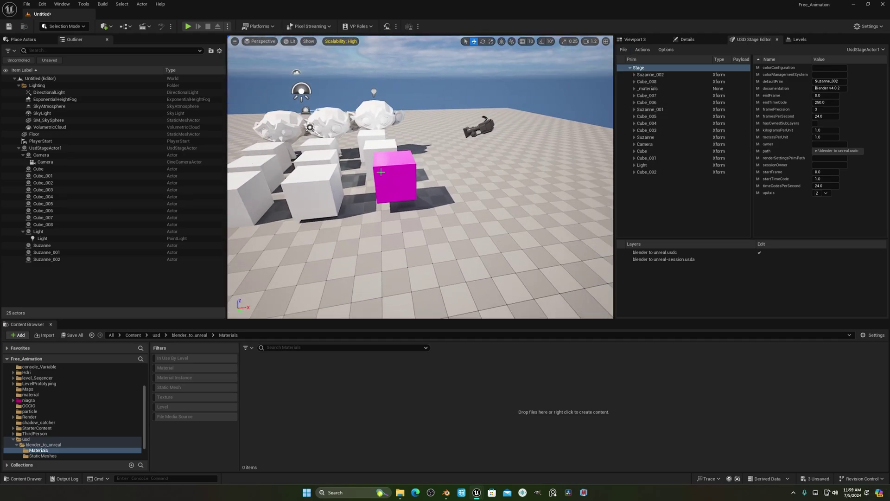
# - Switch to Blender and insert a keyframe on the camera at frame 1
pyautogui.moveTo(381, 172); pyautogui.dragTo(305, 61, button='right')
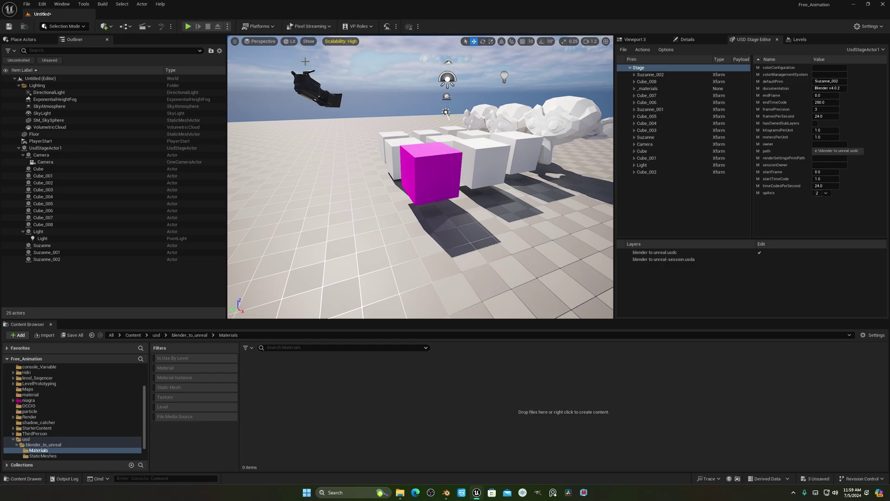
pyautogui.click(854, 5)
pyautogui.click(446, 492)
pyautogui.click(475, 261)
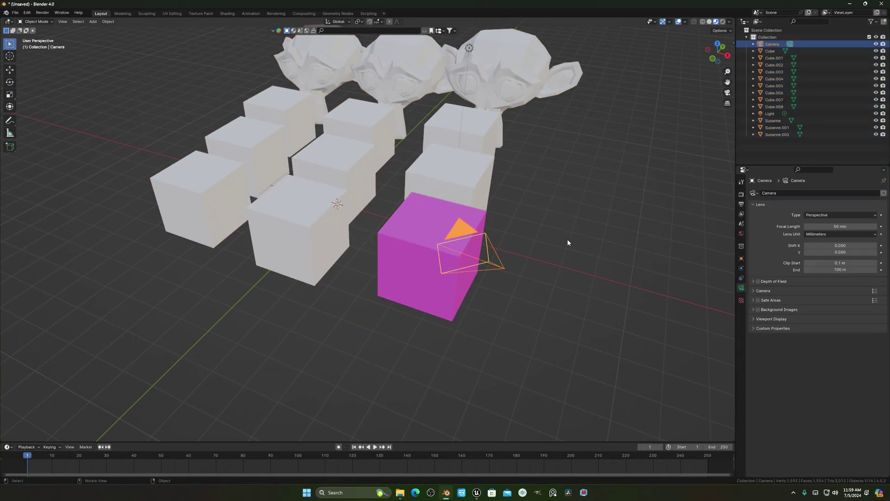
pyautogui.scroll(3, 567, 240)
pyautogui.moveTo(567, 240); pyautogui.dragTo(633, 246, button='middle')
pyautogui.scroll(-4, 579, 349)
pyautogui.press('i')
pyautogui.click(528, 332)
# - Go to frame 109, move and rotate the camera to a new pose, and keyframe it there
pyautogui.moveTo(41, 458); pyautogui.dragTo(323, 458)
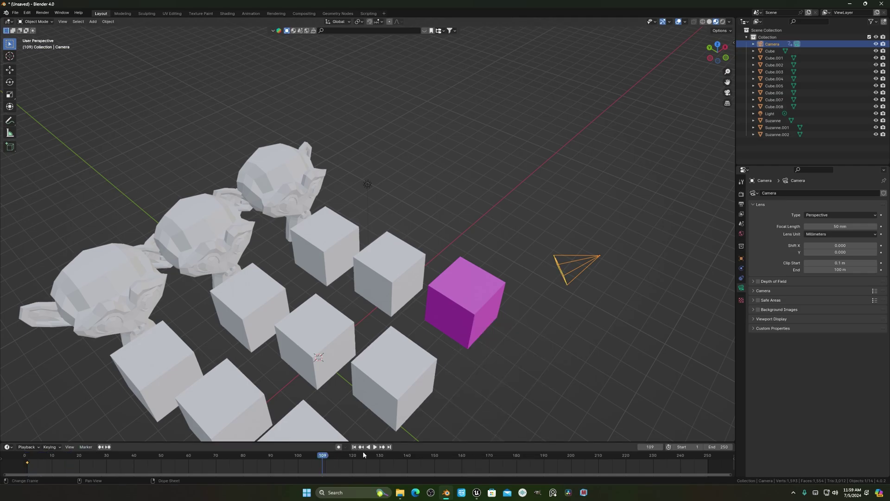
pyautogui.press('g')
pyautogui.click(557, 202)
pyautogui.moveTo(558, 199); pyautogui.dragTo(533, 186, button='middle')
pyautogui.press('r')
pyautogui.click(644, 171)
pyautogui.press('i')
pyautogui.click(533, 187)
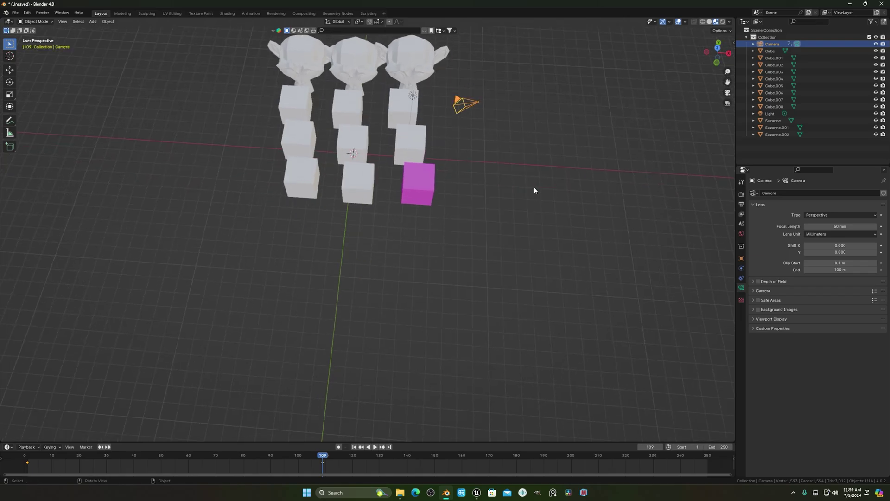
# - Play the camera animation from frame 1 to check the motion
pyautogui.moveTo(322, 456); pyautogui.dragTo(27, 456)
pyautogui.press('space')
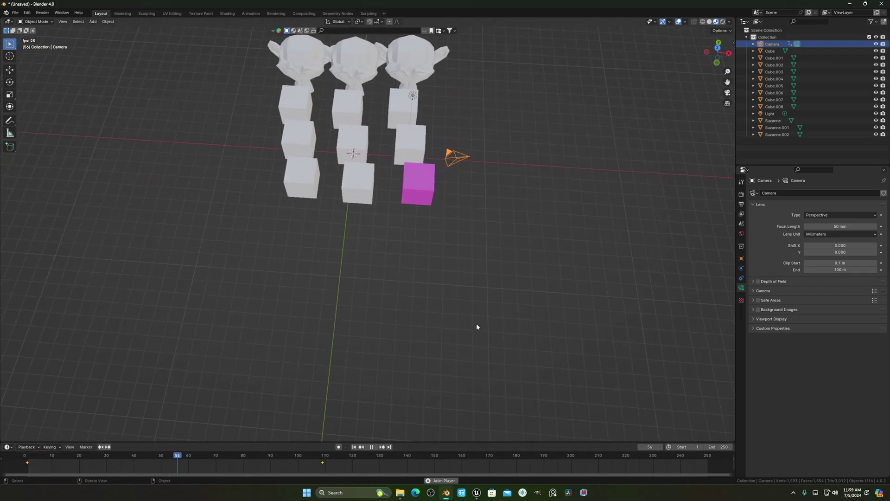
pyautogui.press('space')
# - Select all objects and export the animated scene as USD, overwriting "blender to unreal.usdc"
pyautogui.press('a')
pyautogui.click(15, 13)
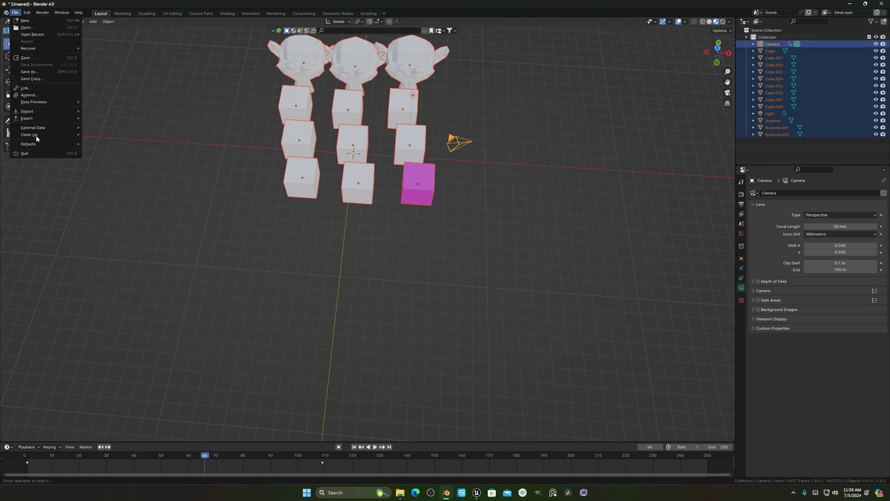
pyautogui.moveTo(44, 115)
pyautogui.click(116, 125)
pyautogui.click(424, 266)
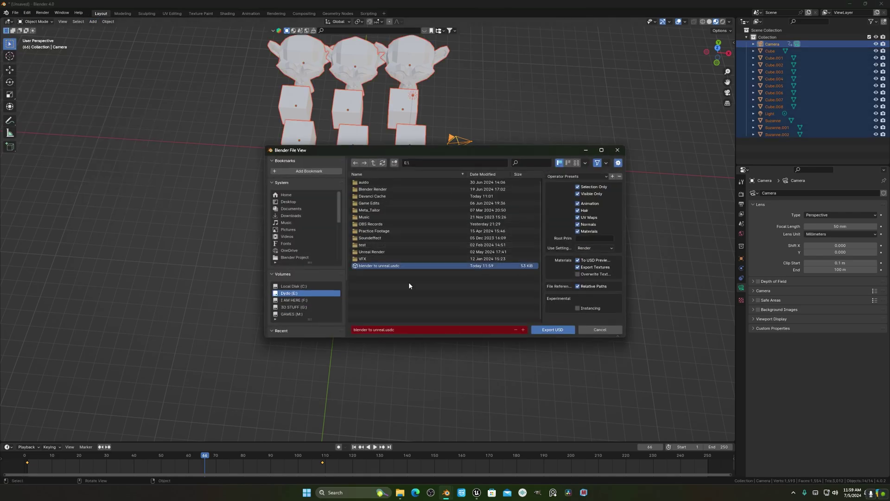
pyautogui.click(553, 330)
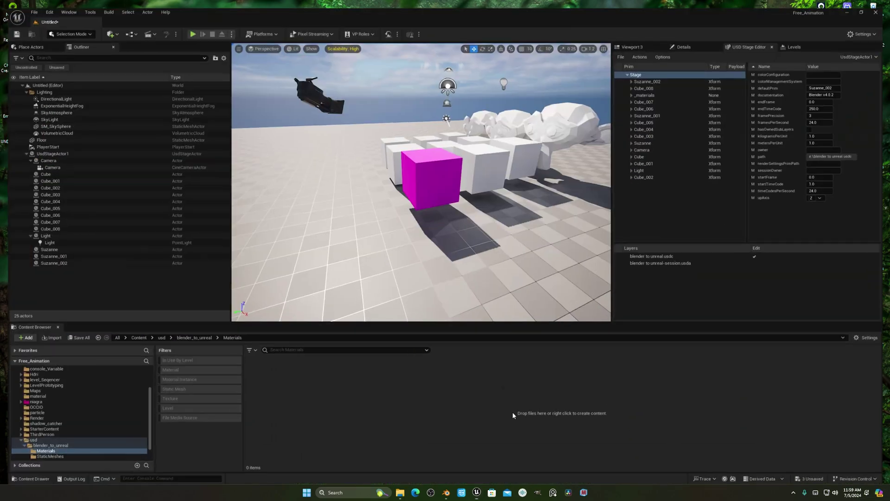
# - Switch to Unreal Engine, reload the USD stage, and inspect the camera and the stage's prims
pyautogui.click(623, 49)
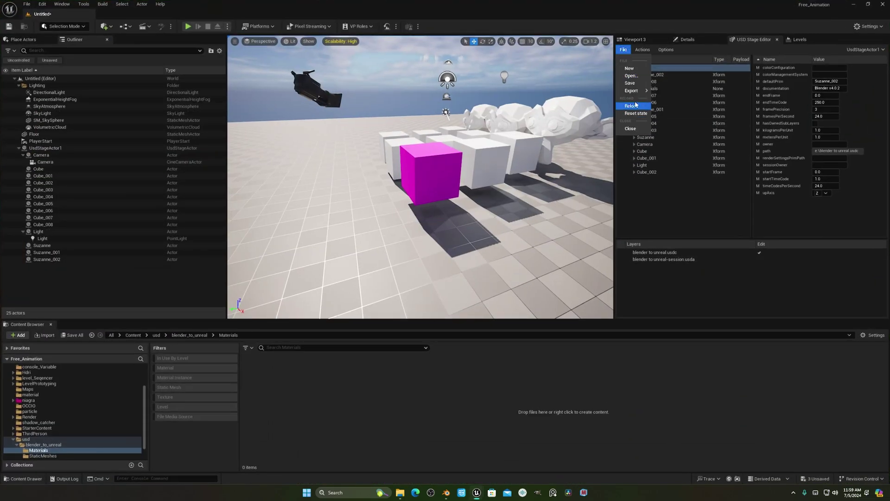
pyautogui.click(631, 106)
pyautogui.moveTo(340, 125); pyautogui.dragTo(339, 137, button='right')
pyautogui.press('s')
pyautogui.click(369, 168)
pyautogui.moveTo(393, 210); pyautogui.dragTo(445, 223, button='right')
pyautogui.press('a')
pyautogui.moveTo(404, 177); pyautogui.dragTo(471, 161, button='right')
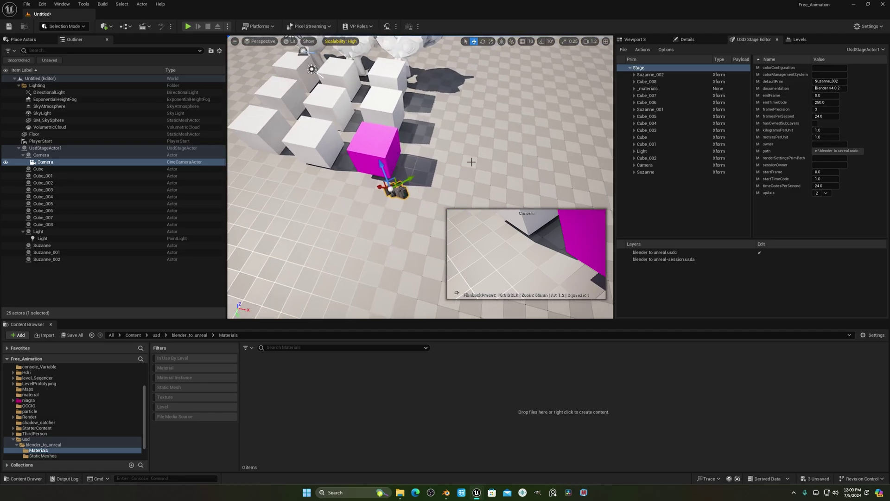
pyautogui.click(661, 75)
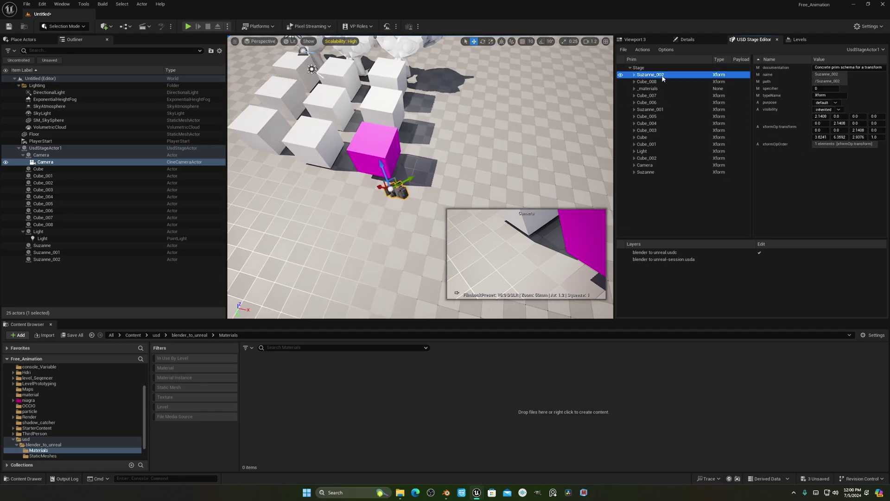
pyautogui.click(658, 130)
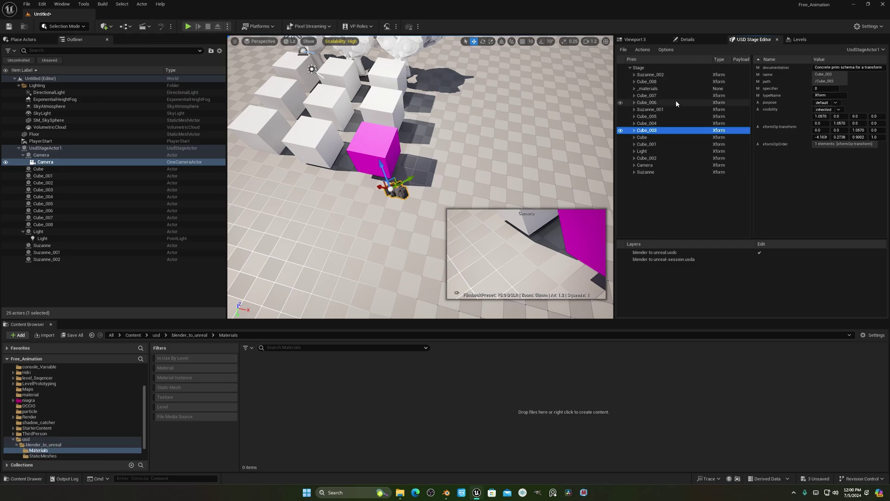
# - Start importing the USD stage and choose the usd content folder as the destination for the assets
pyautogui.click(642, 50)
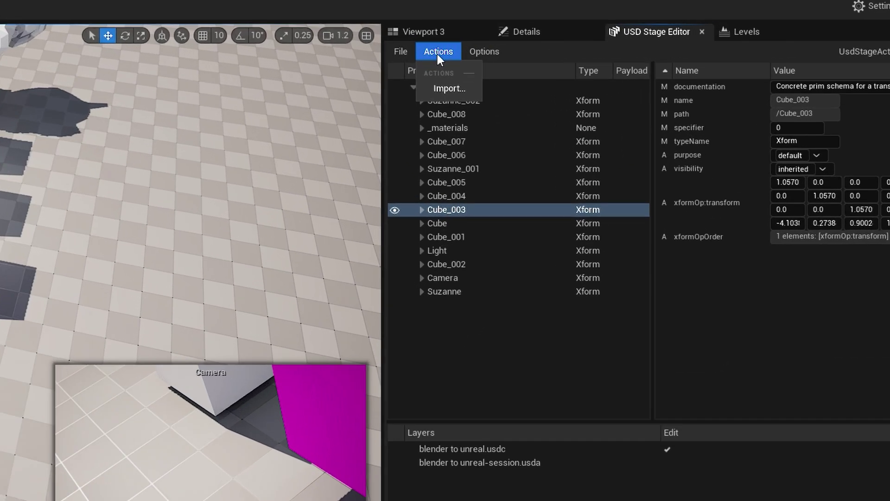
pyautogui.click(449, 88)
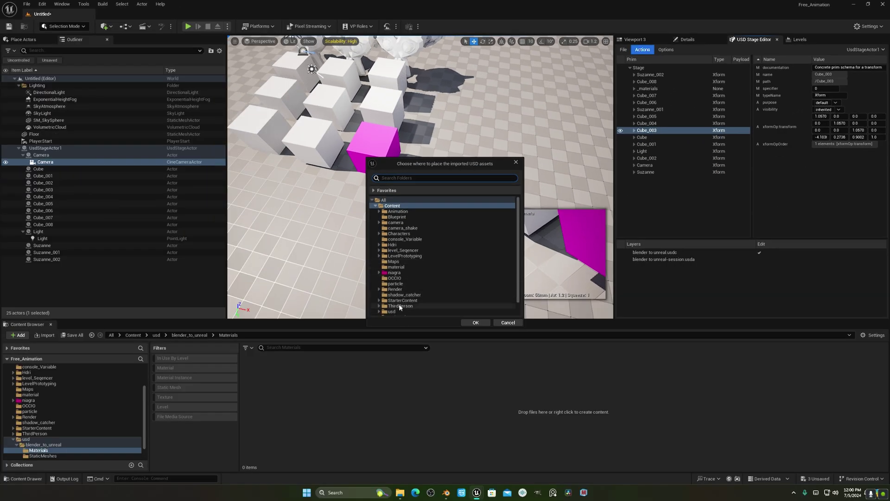
pyautogui.scroll(-1, 394, 288)
pyautogui.scroll(1, 413, 260)
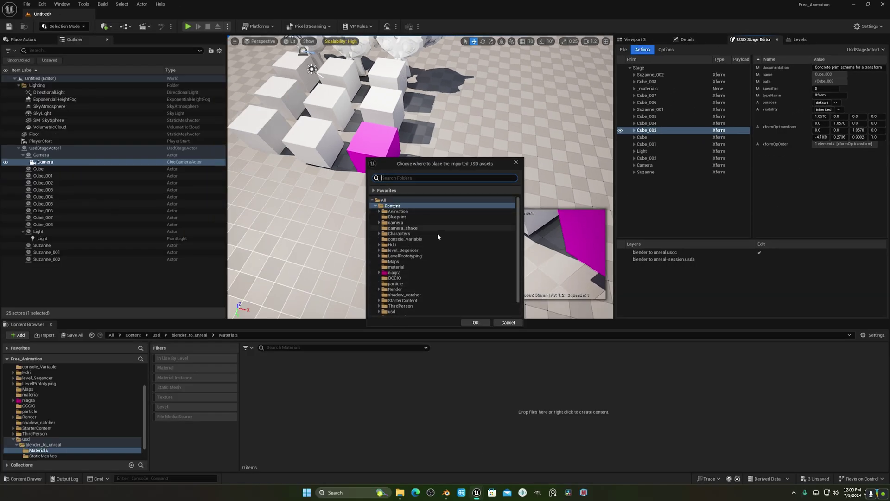
pyautogui.scroll(-1, 429, 279)
pyautogui.click(394, 296)
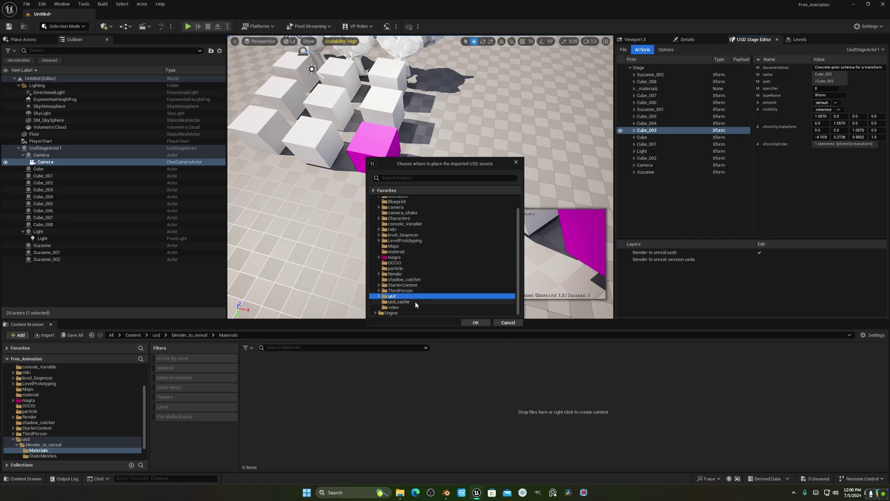
pyautogui.click(480, 324)
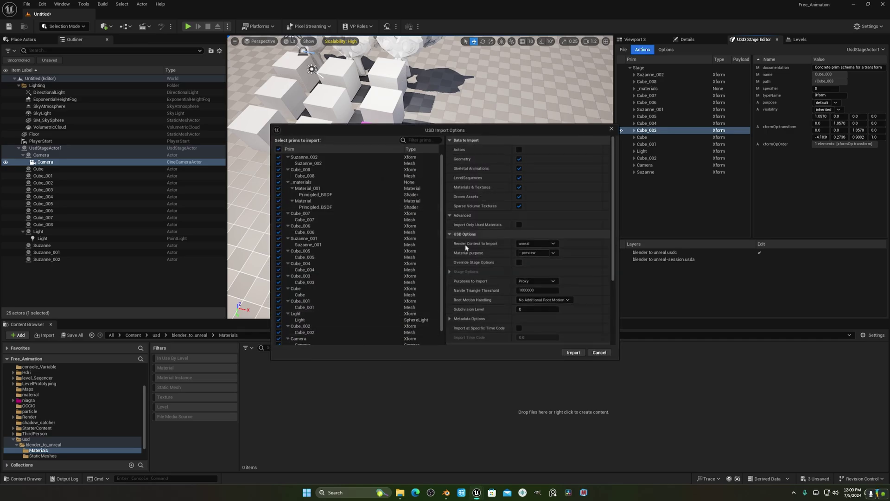
# - Review the USD import options and import the stage with all prims included
pyautogui.scroll(-4, 538, 260)
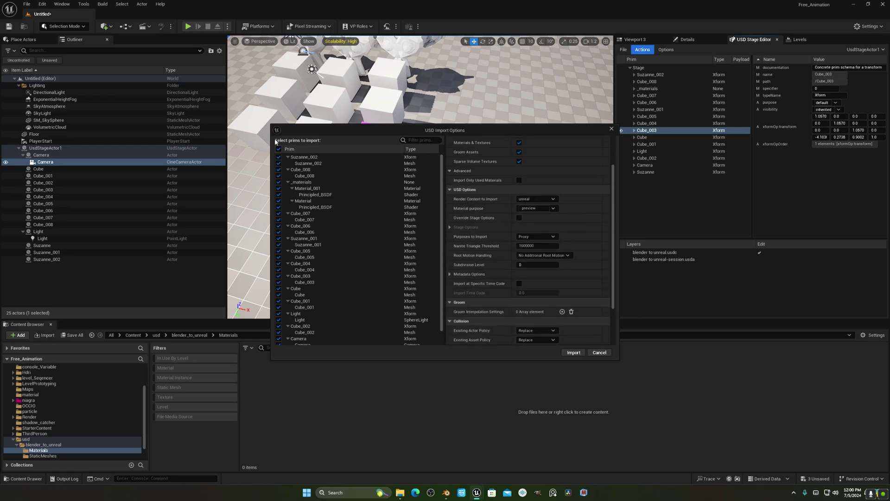
pyautogui.scroll(-1, 366, 220)
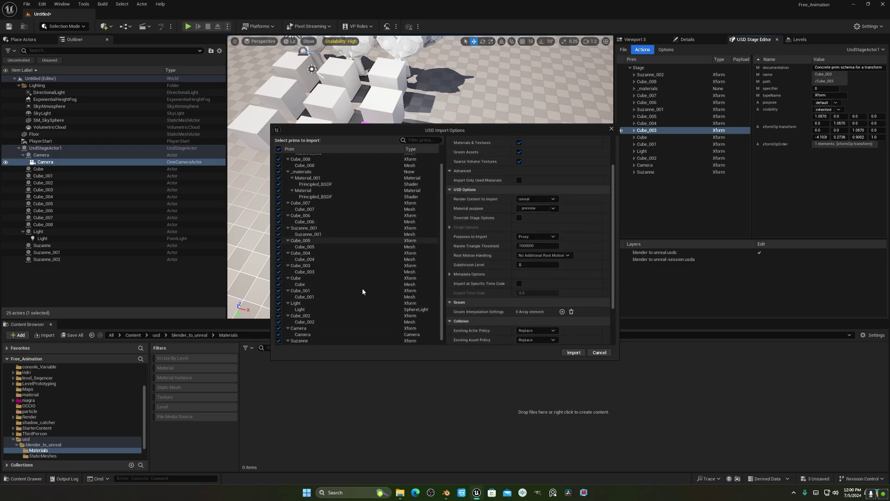
pyautogui.click(574, 353)
# - Open the LS_blender_to_unreal level sequence from the LevelSequences folder inside usd/blender_to_unreal
pyautogui.click(46, 440)
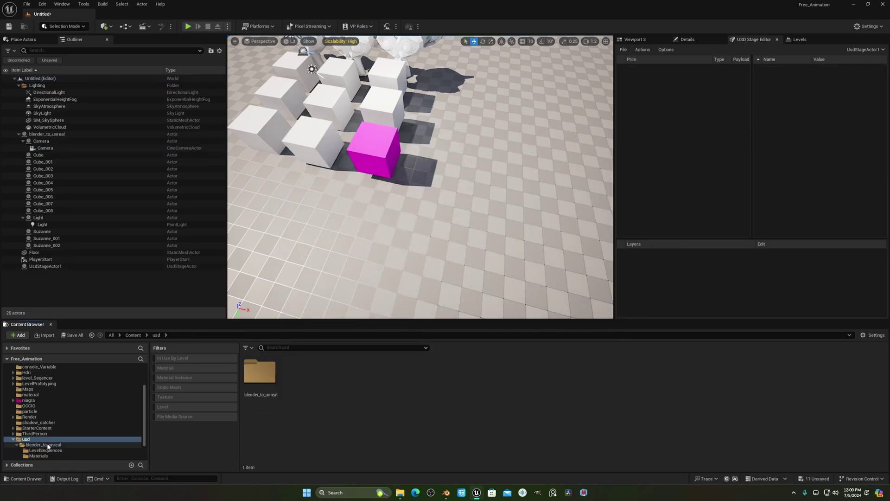
pyautogui.doubleClick(263, 393)
pyautogui.doubleClick(257, 408)
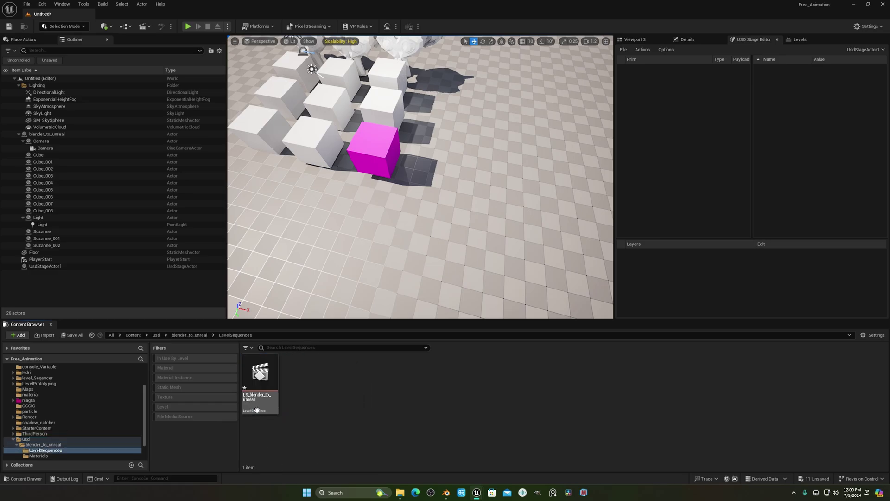
pyautogui.doubleClick(258, 408)
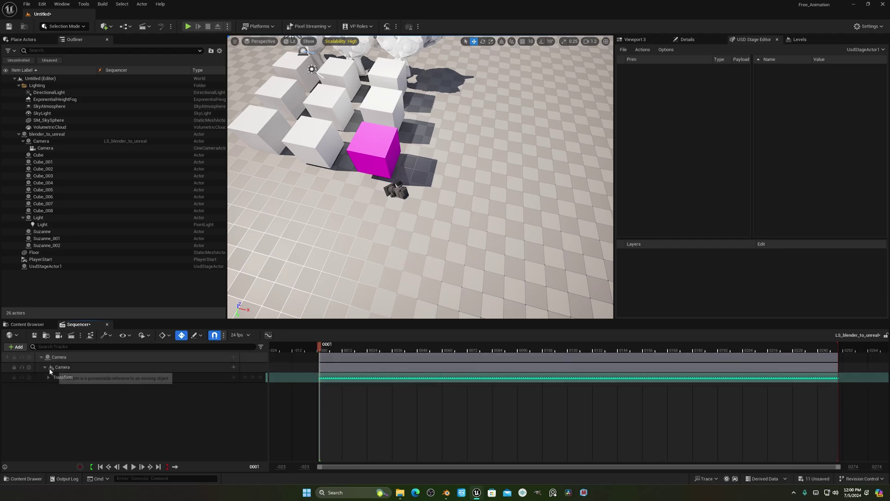
# - Select the sequence's Camera track and play the sequence to check the imported camera animation
pyautogui.click(177, 369)
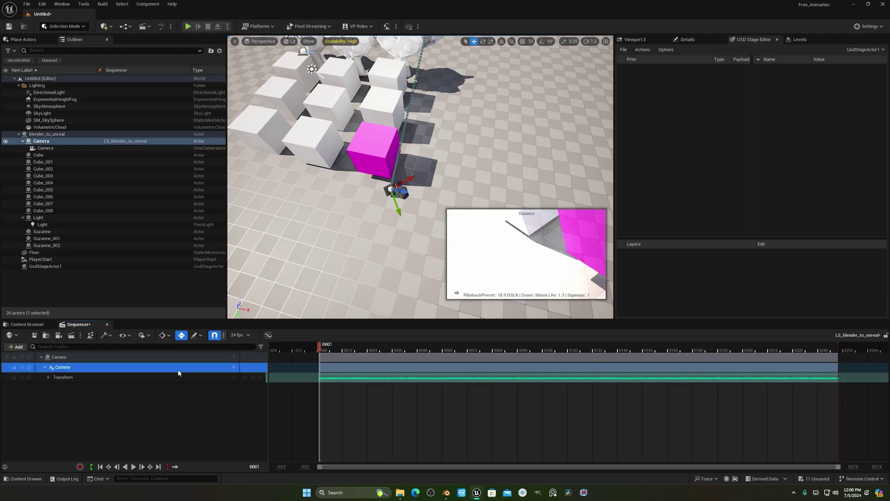
pyautogui.moveTo(331, 351); pyautogui.dragTo(321, 366)
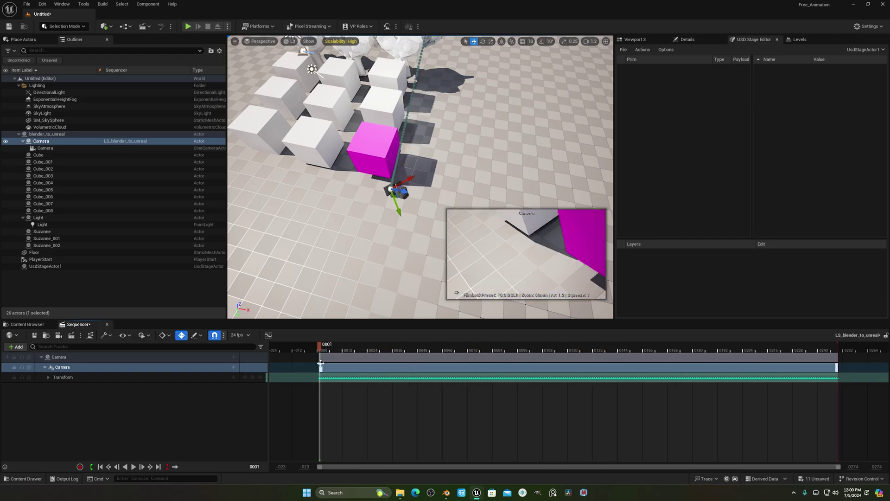
pyautogui.press('space')
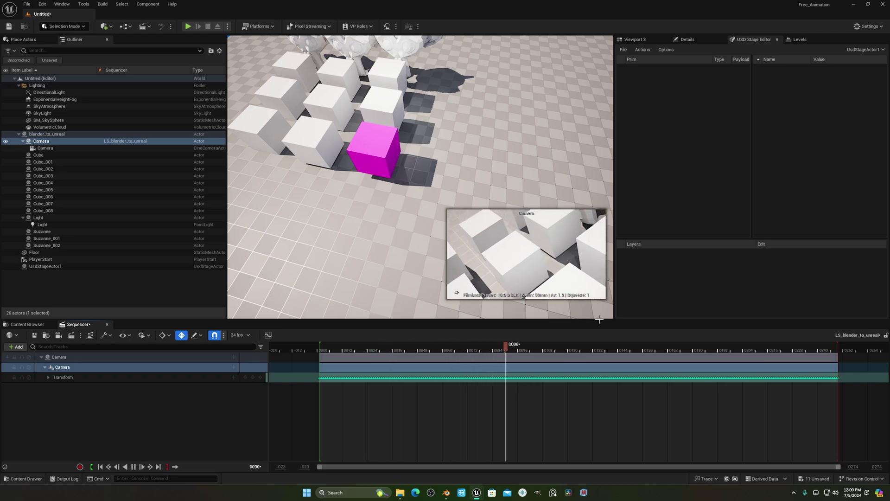
pyautogui.press('space')
pyautogui.moveTo(478, 351)
pyautogui.mouseDown()
pyautogui.moveTo(382, 352)
pyautogui.moveTo(506, 356)
pyautogui.moveTo(482, 363)
pyautogui.mouseUp()
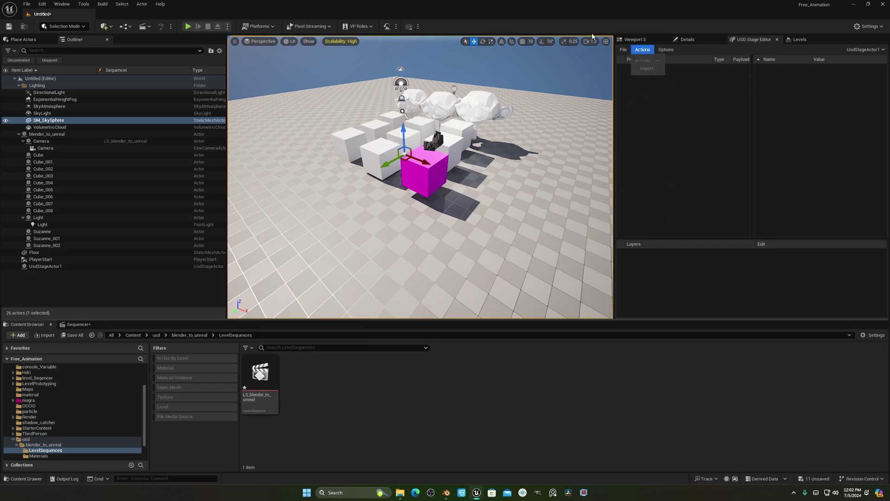
pyautogui.click(622, 50)
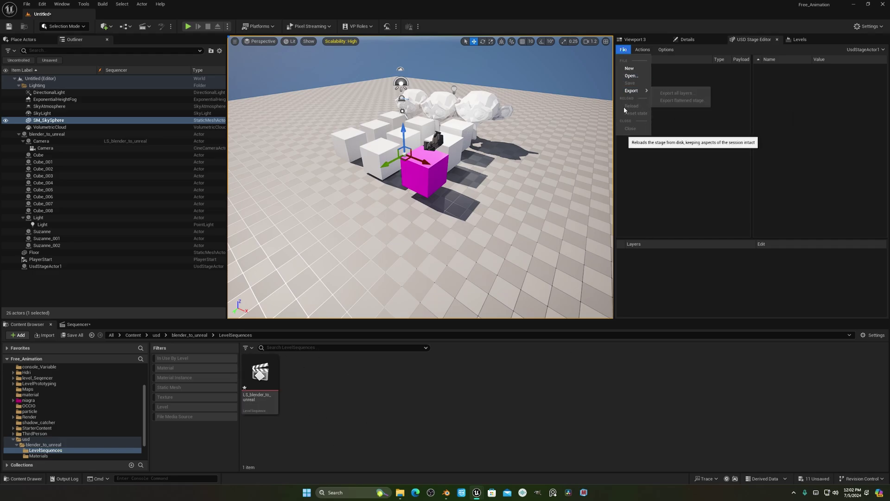
pyautogui.moveTo(631, 91)
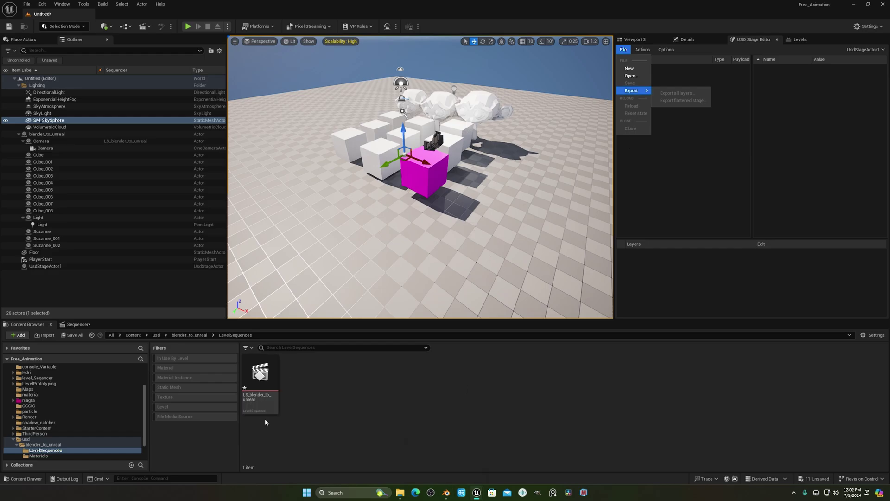
pyautogui.click(55, 439)
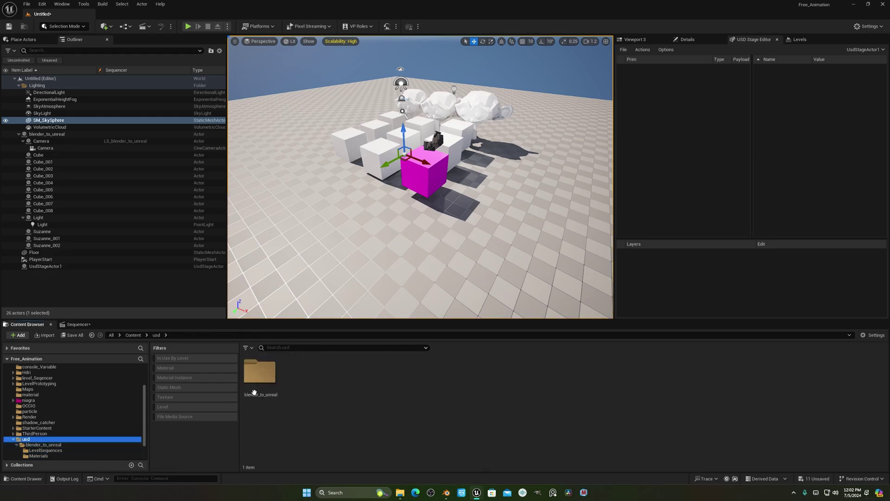
pyautogui.click(262, 404)
pyautogui.press('Delete')
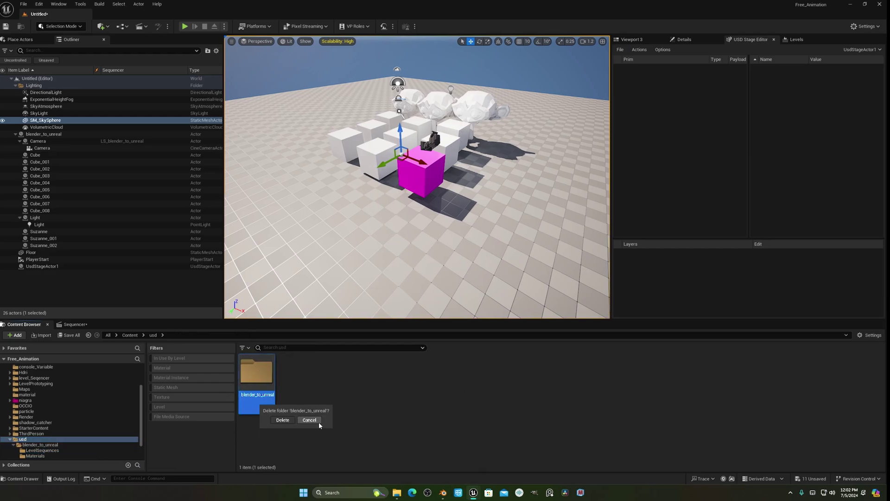
pyautogui.click(318, 420)
pyautogui.click(620, 50)
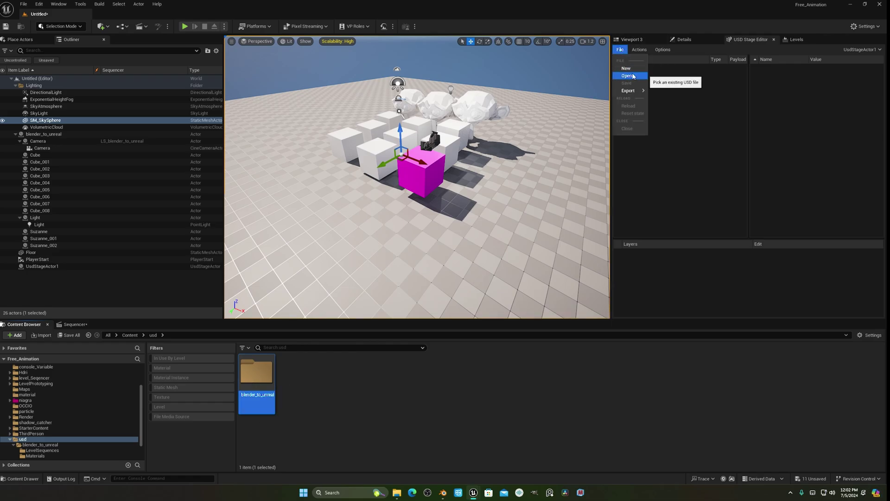
pyautogui.click(633, 76)
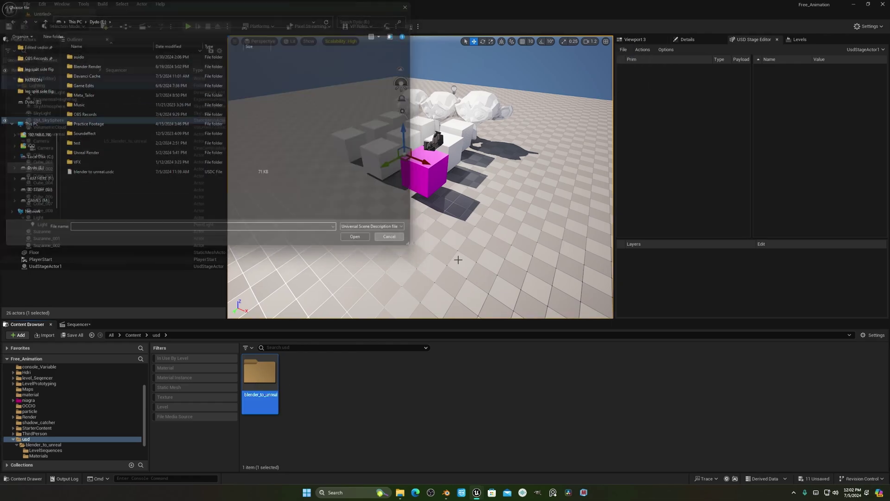